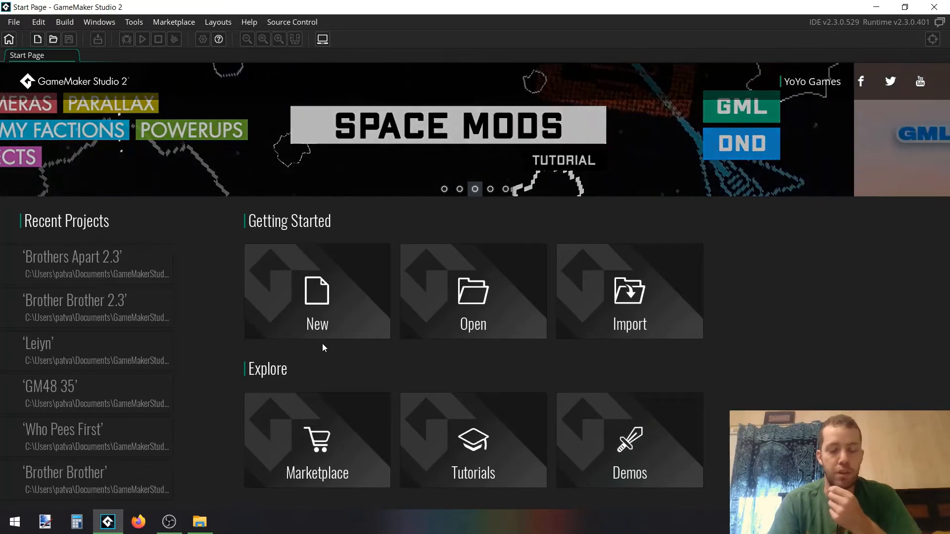
- Create a new GameMaker Language project and save it as Our Very First Game
click(336, 313)
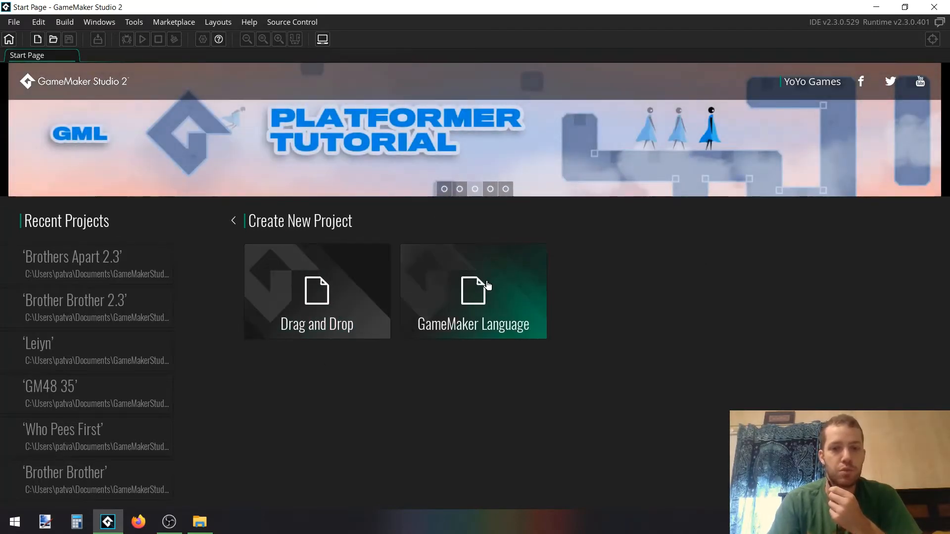
click(487, 282)
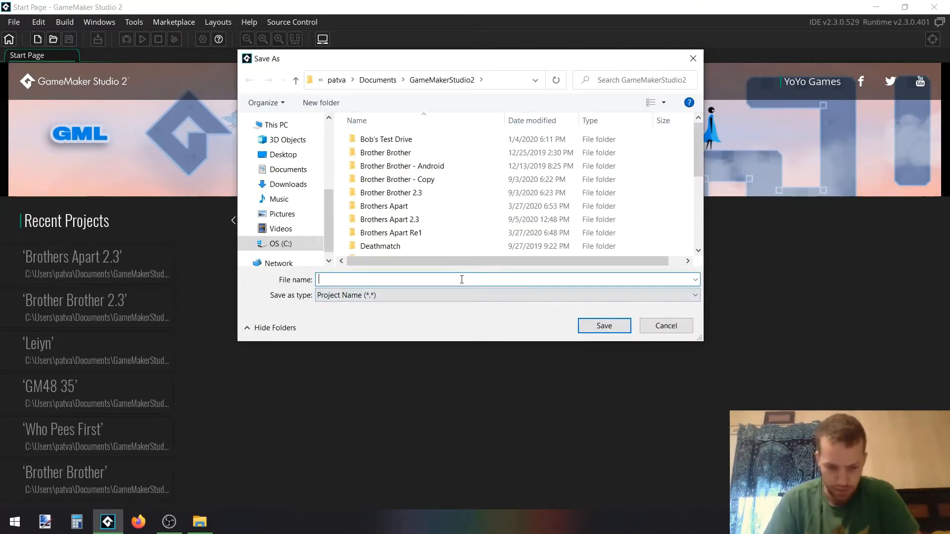
text(Our)
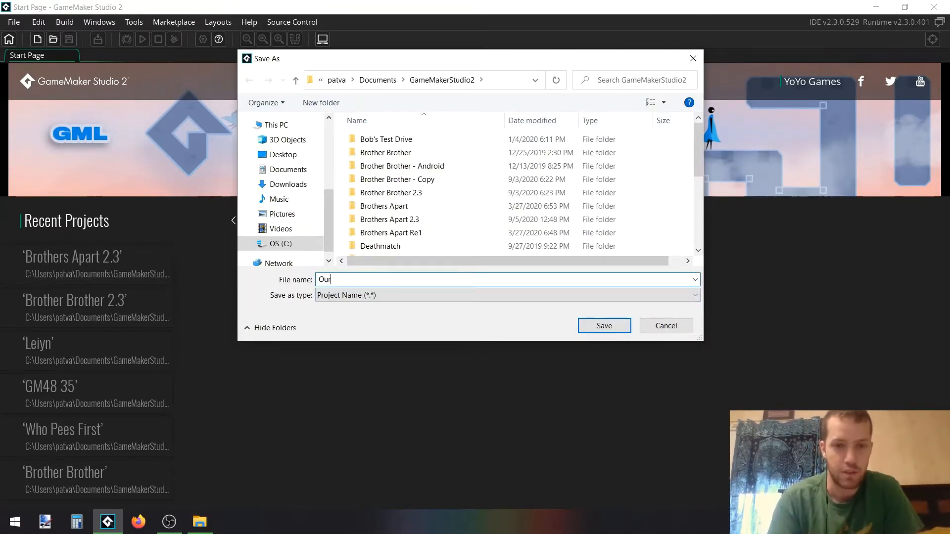
text( Very First)
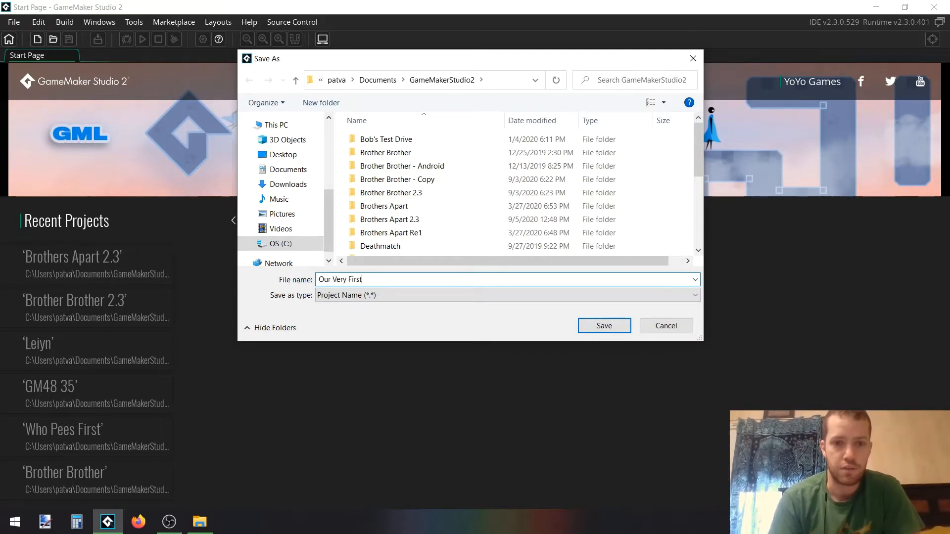
text( Game)
key(Return)
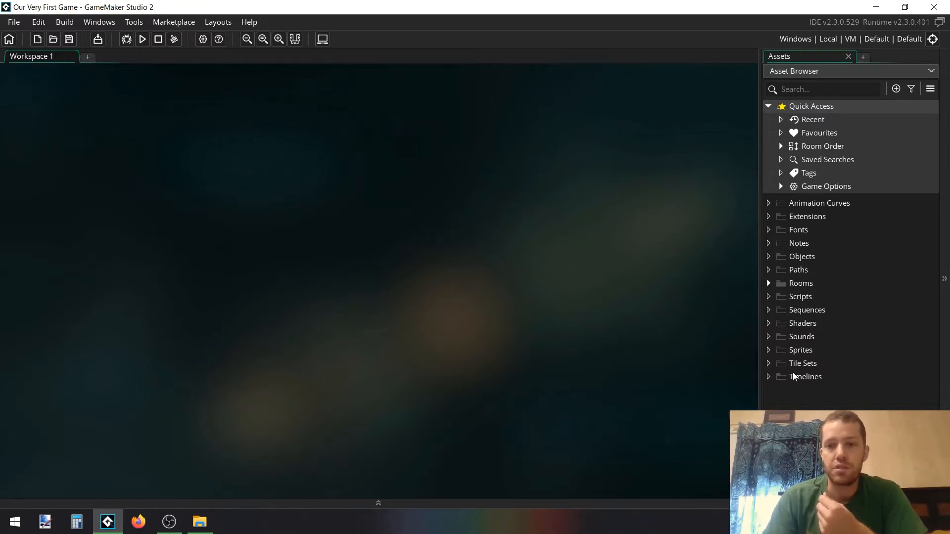
- Rename the default room Room1 in the Rooms group as rmGame
click(768, 284)
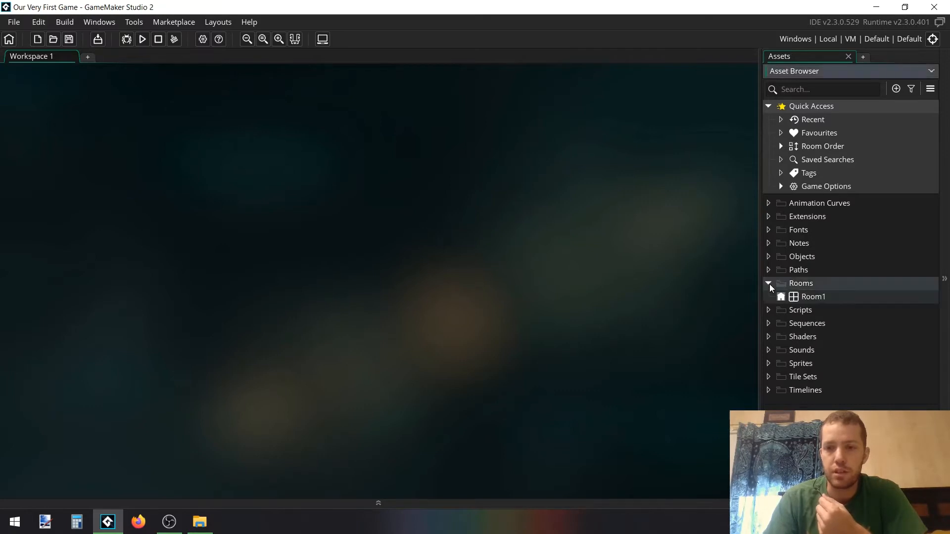
right_click(816, 298)
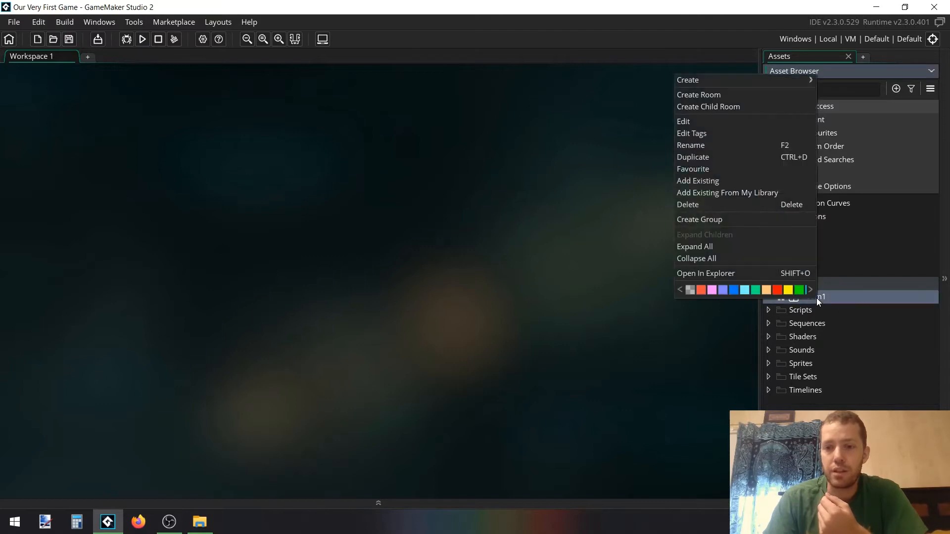
click(736, 143)
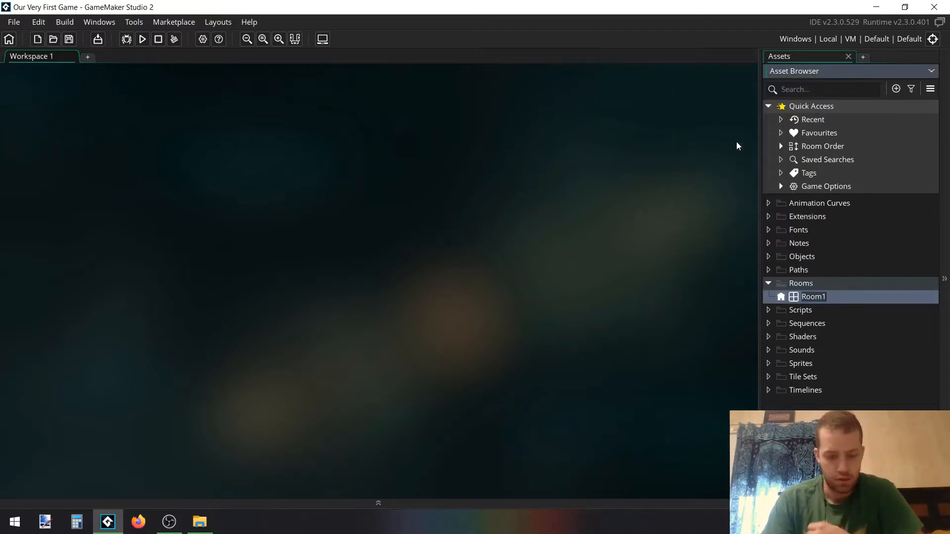
text(rm)
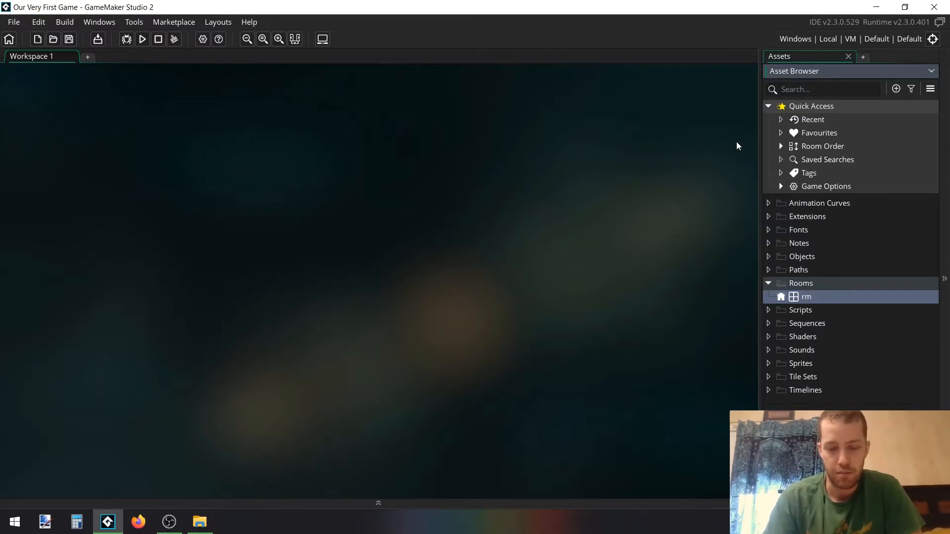
text(Game)
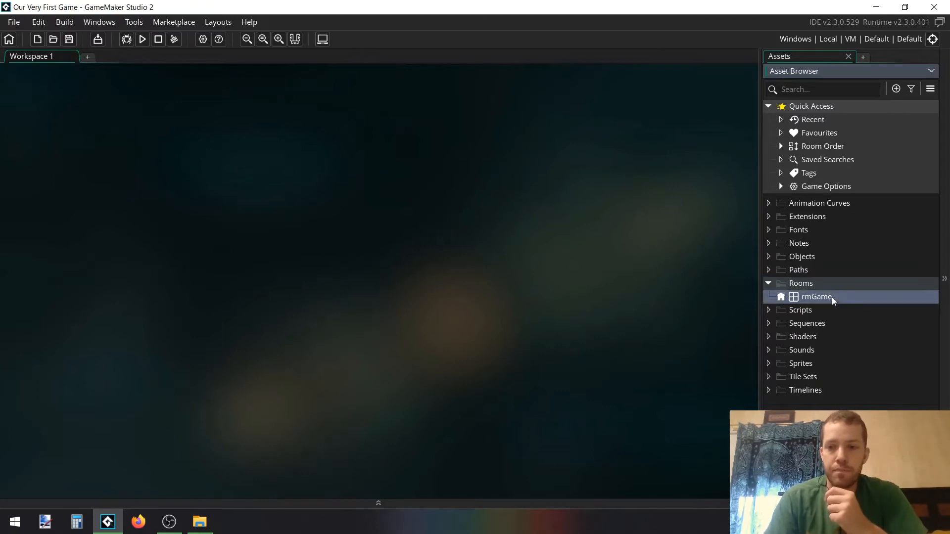
- Open the rmGame room and set its width to 360 and its height to 180
double_click(816, 297)
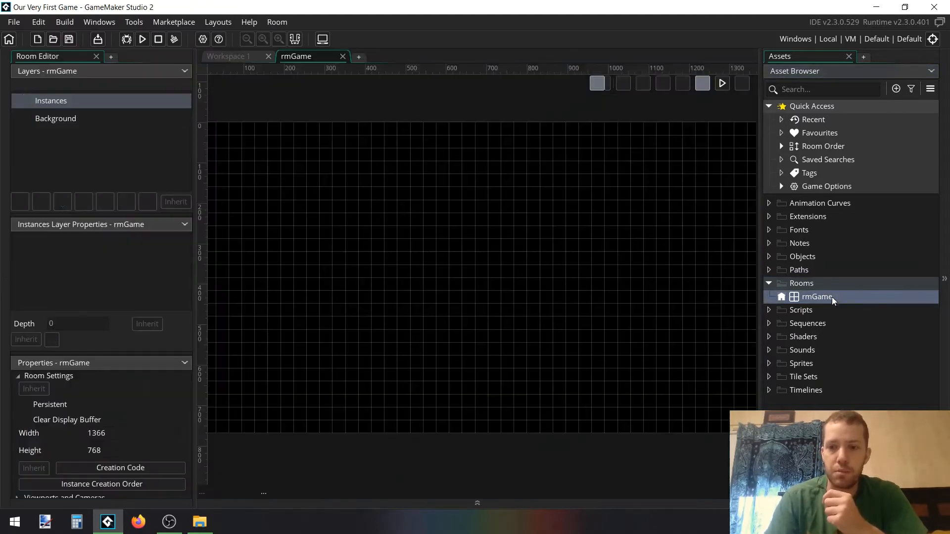
middle_drag(520, 252, 540, 214)
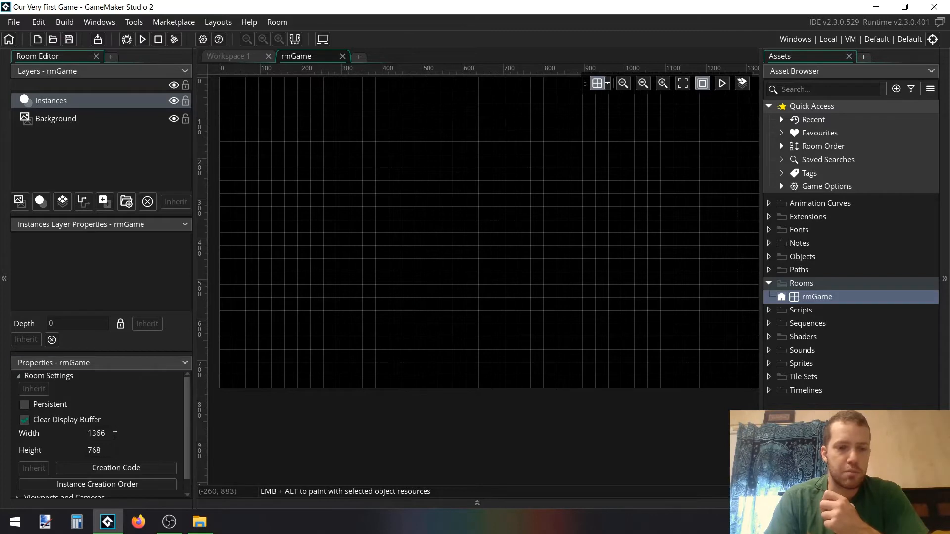
click(115, 435)
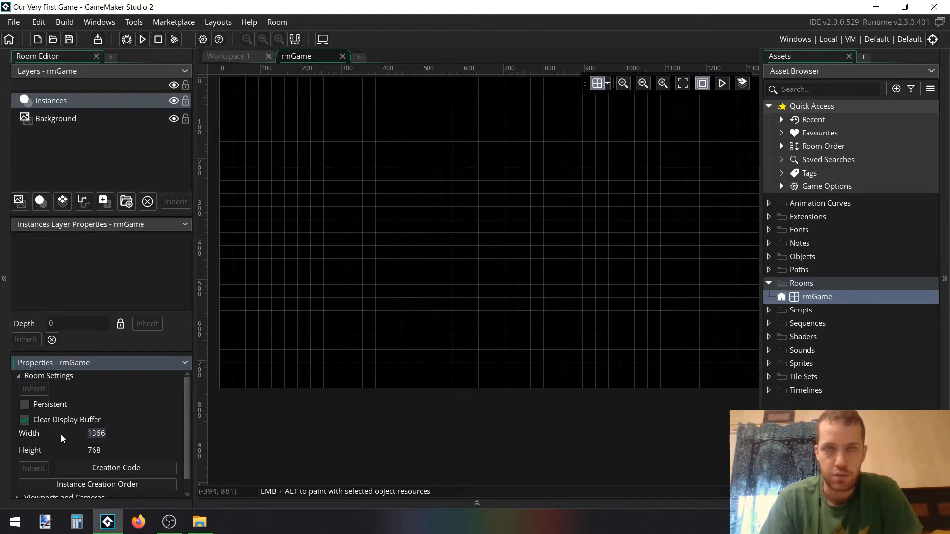
text(360)
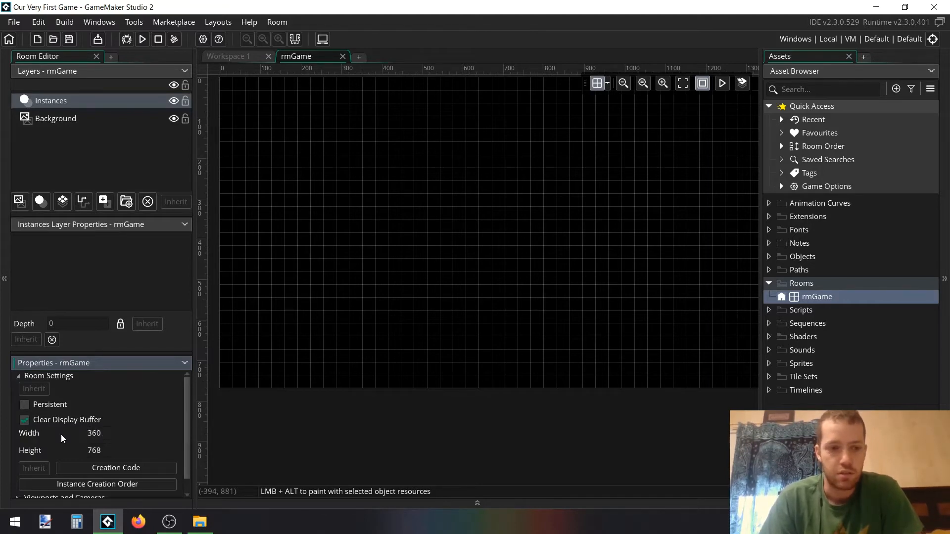
key(Tab)
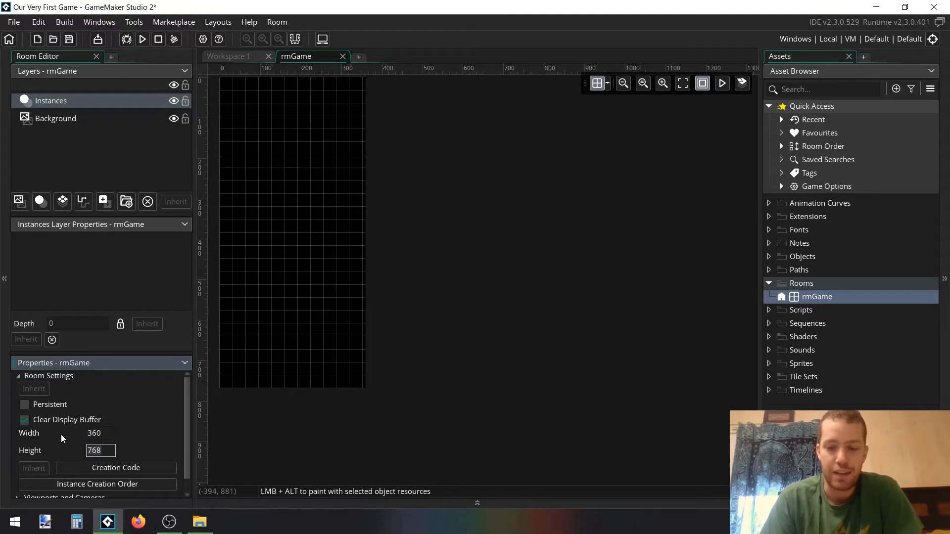
text(180)
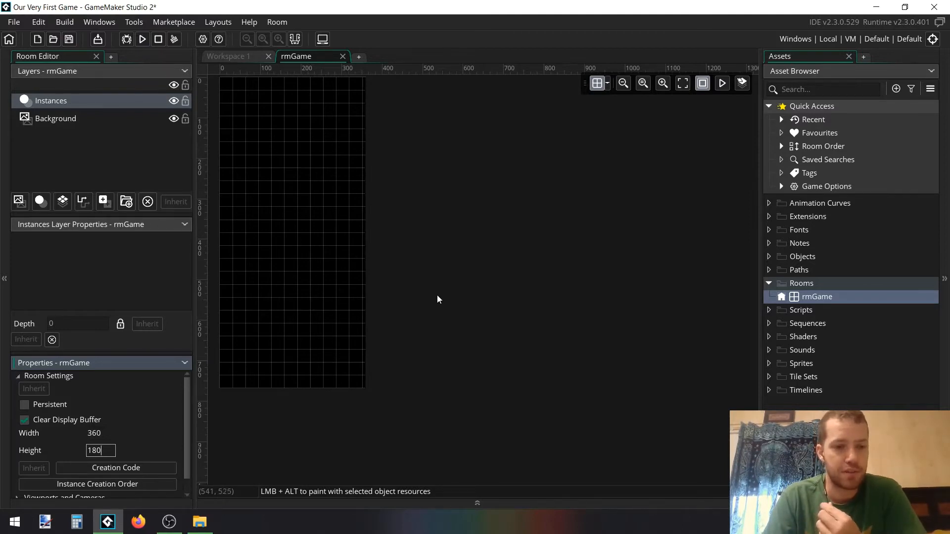
click(160, 396)
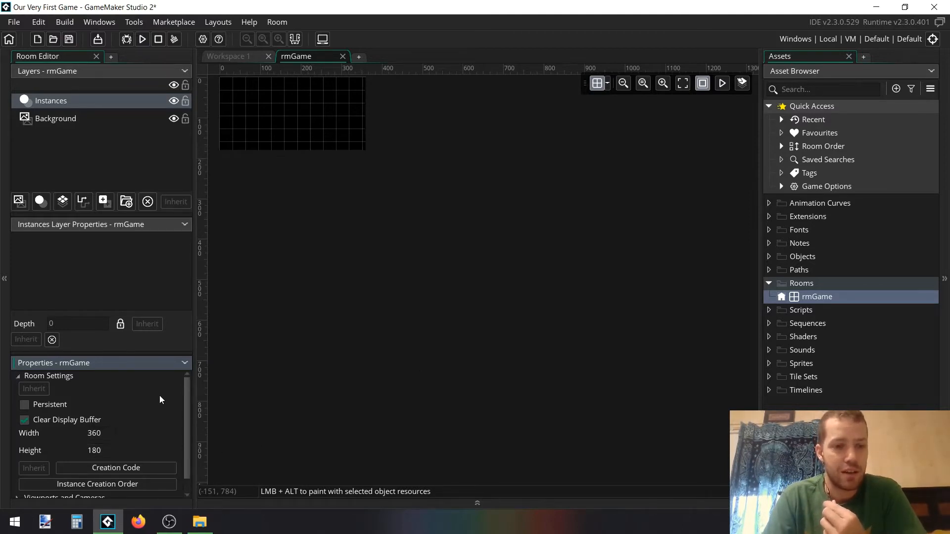
middle_drag(322, 212, 465, 329)
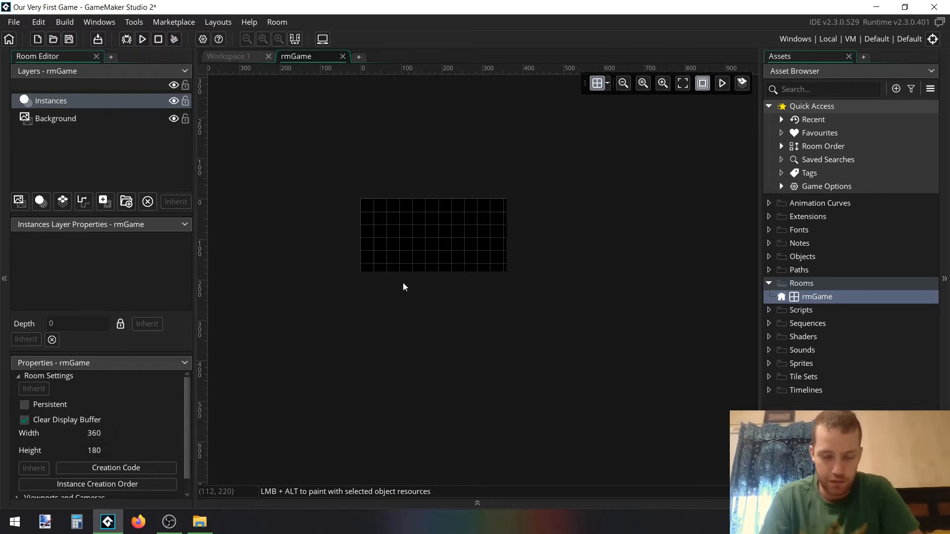
ctrl+scroll(400, 258, up, 3)
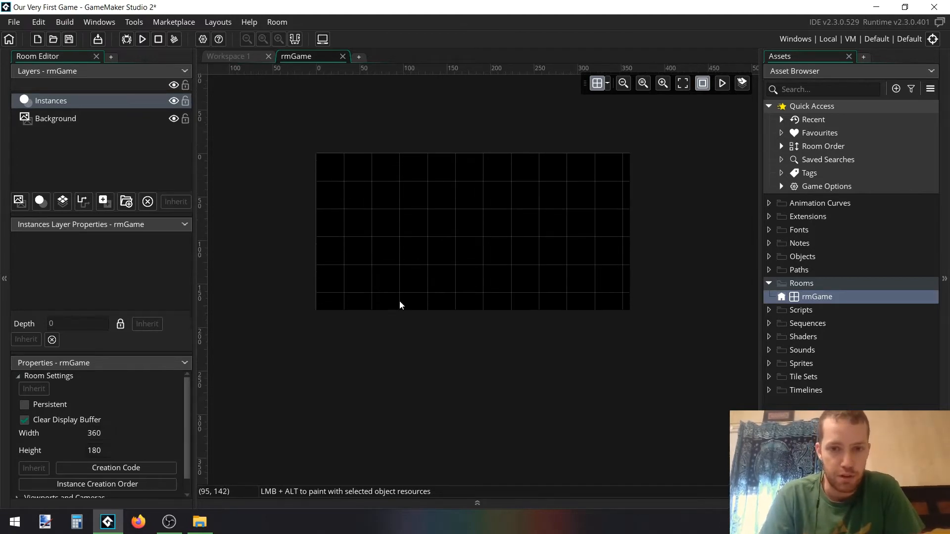
scroll(399, 307, up, 1)
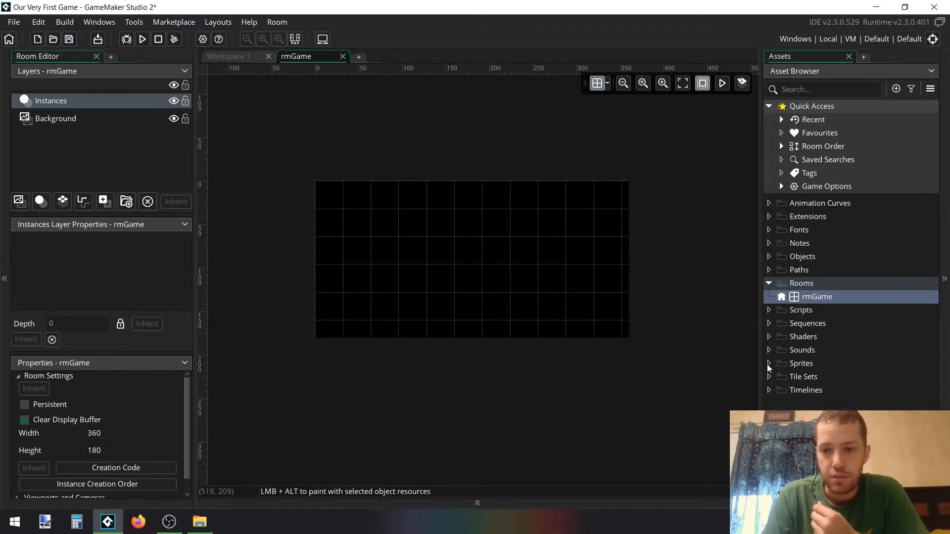
- Create a new sprite in the Sprites group and name it bgGrass
click(792, 367)
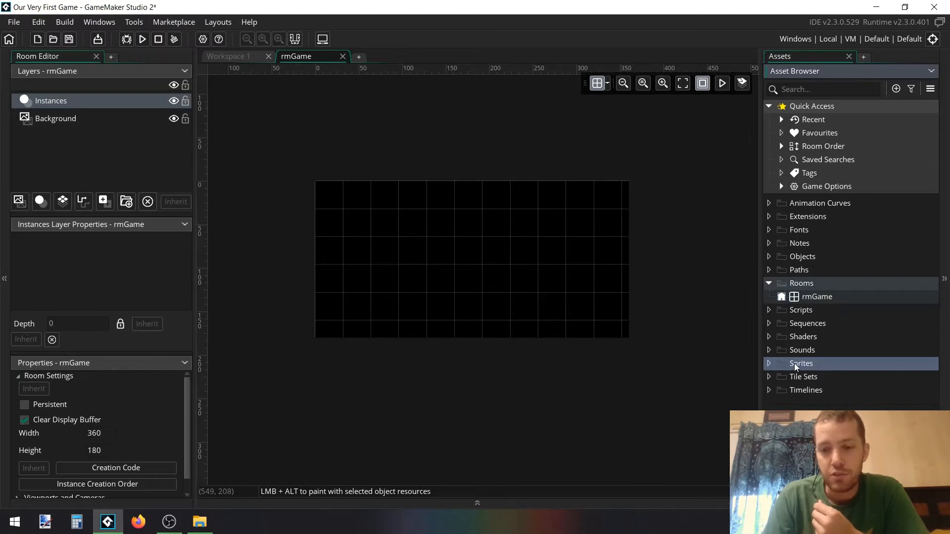
right_click(798, 367)
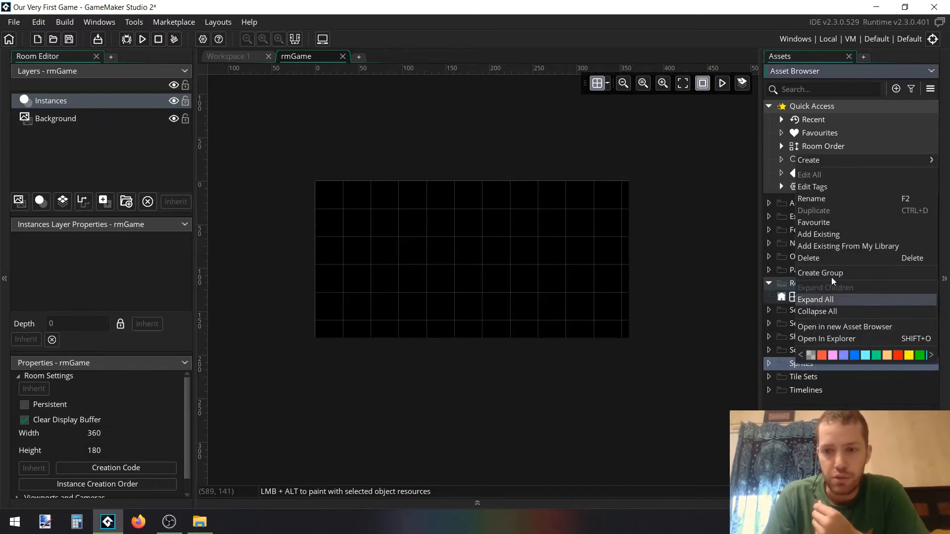
mouse_move(832, 163)
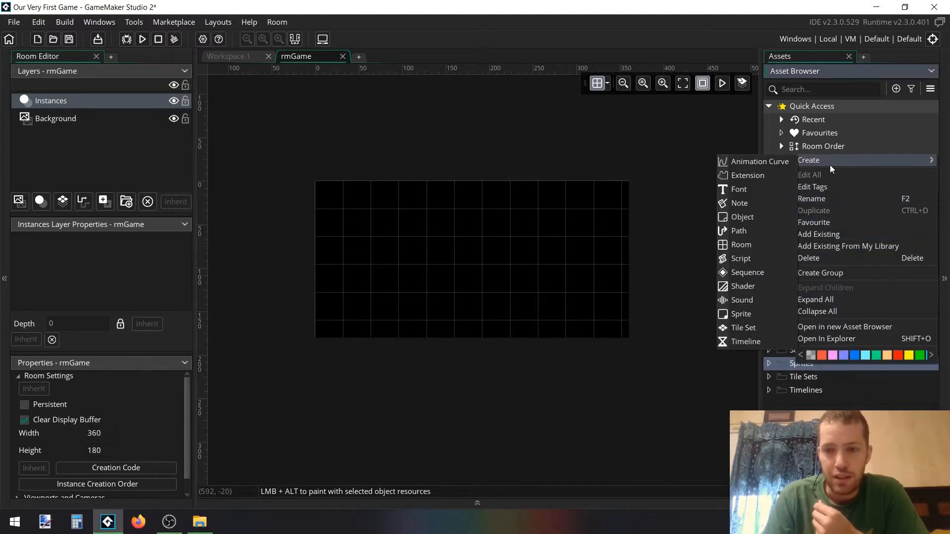
click(742, 314)
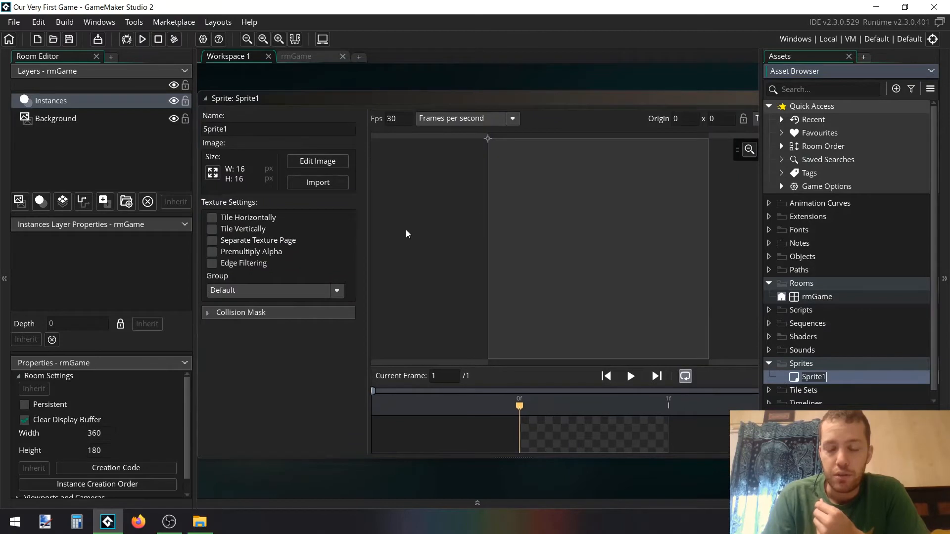
click(285, 129)
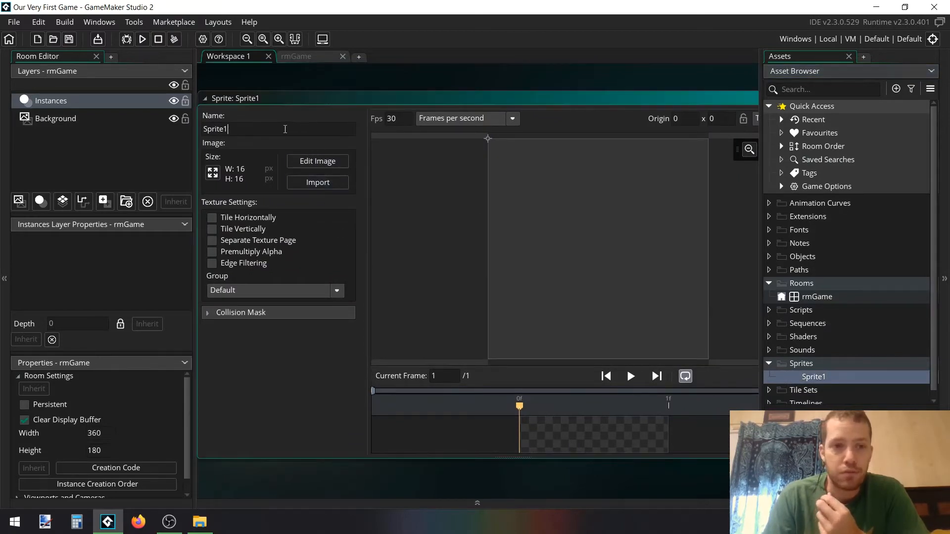
key(ctrl+a)
text(b)
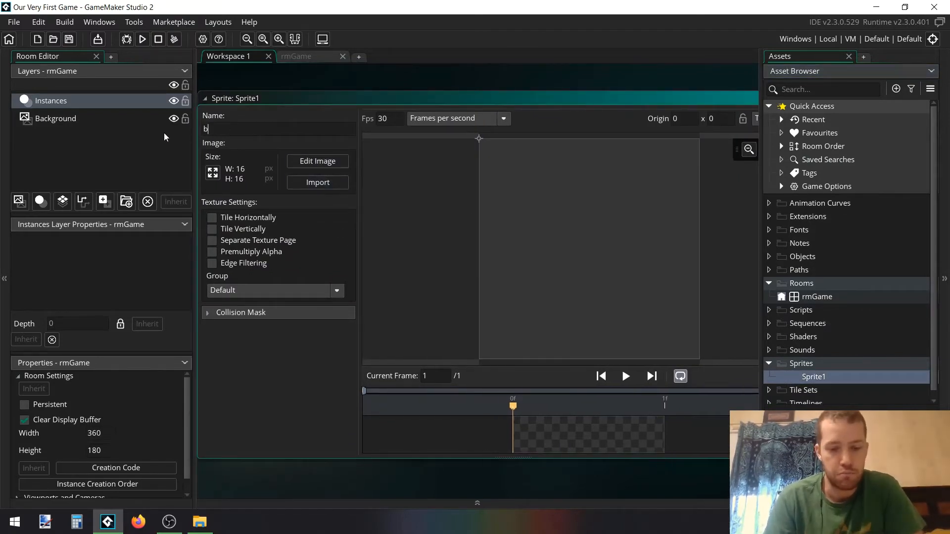
text(gGrass)
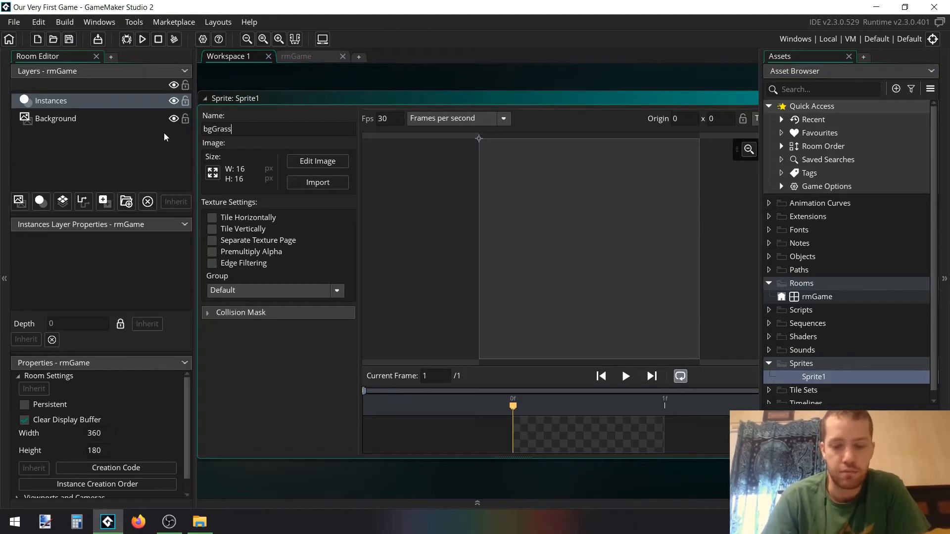
key(Return)
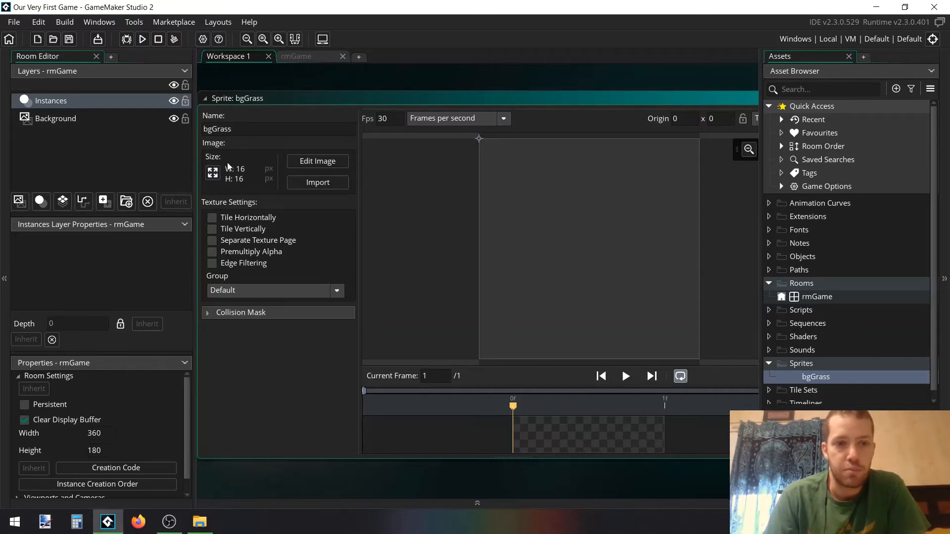
- Examine the size and resize properties of the bgGrass sprite
ctrl+scroll(228, 166, up, 4)
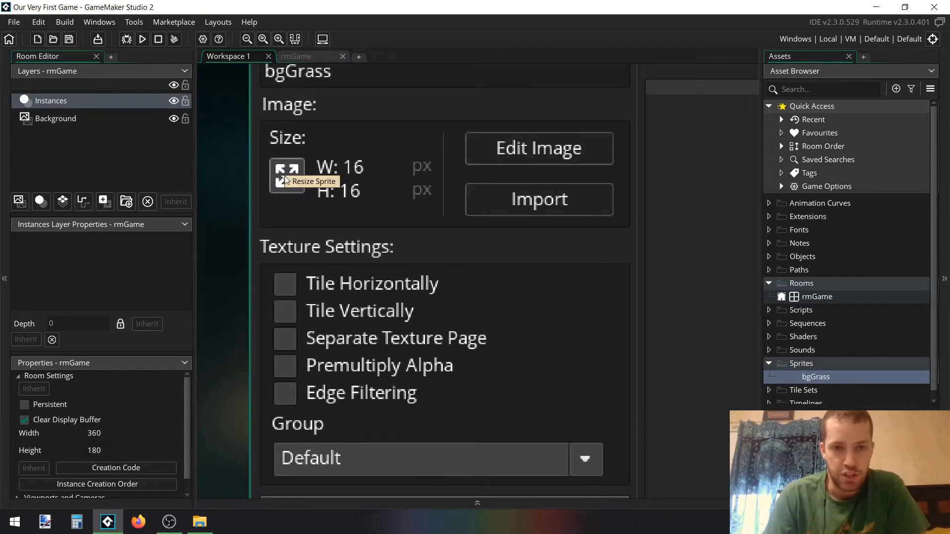
ctrl+scroll(285, 180, down, 4)
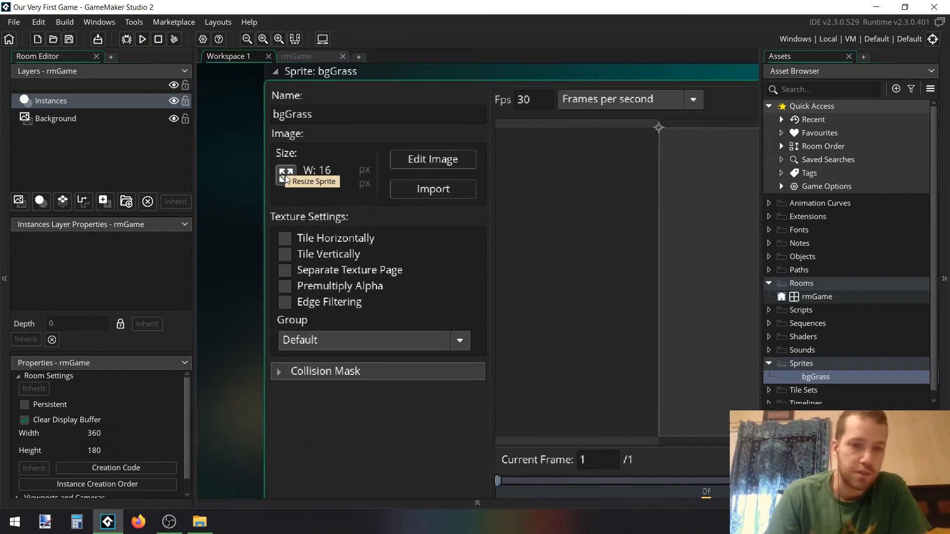
click(286, 176)
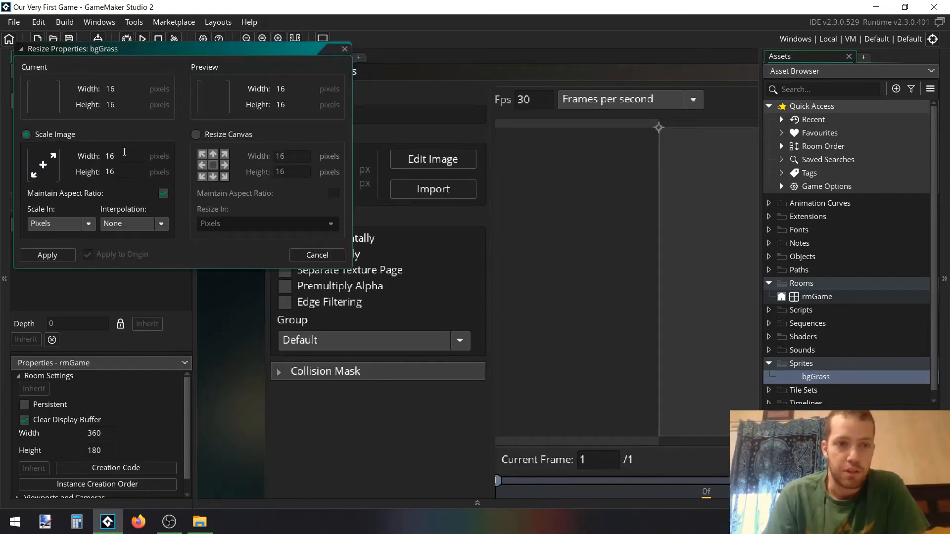
click(48, 255)
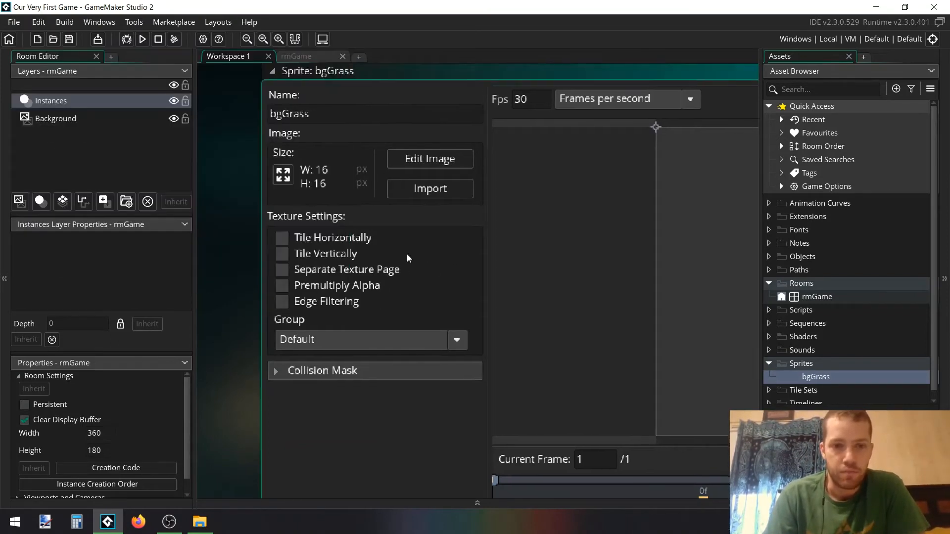
- Open the blank bgGrass sprite image for editing
ctrl+scroll(302, 195, up, 2)
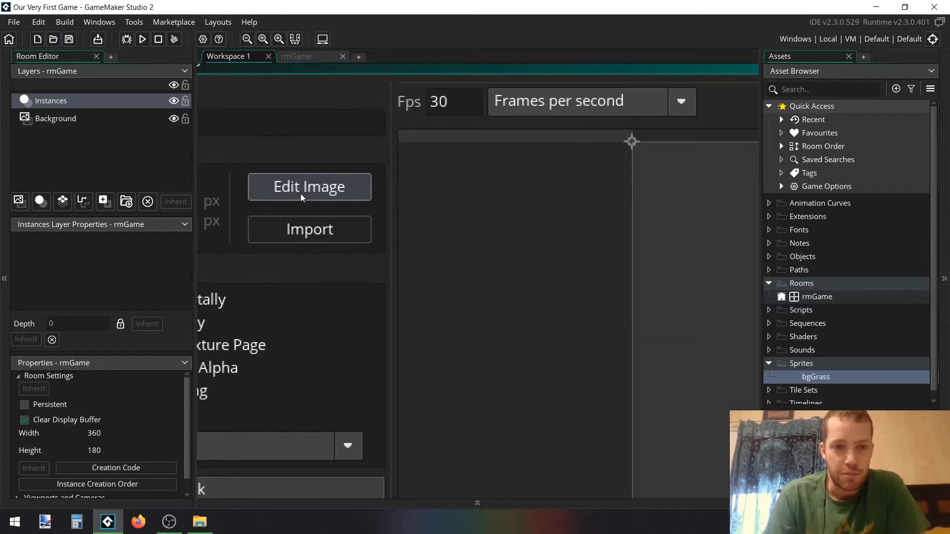
click(300, 194)
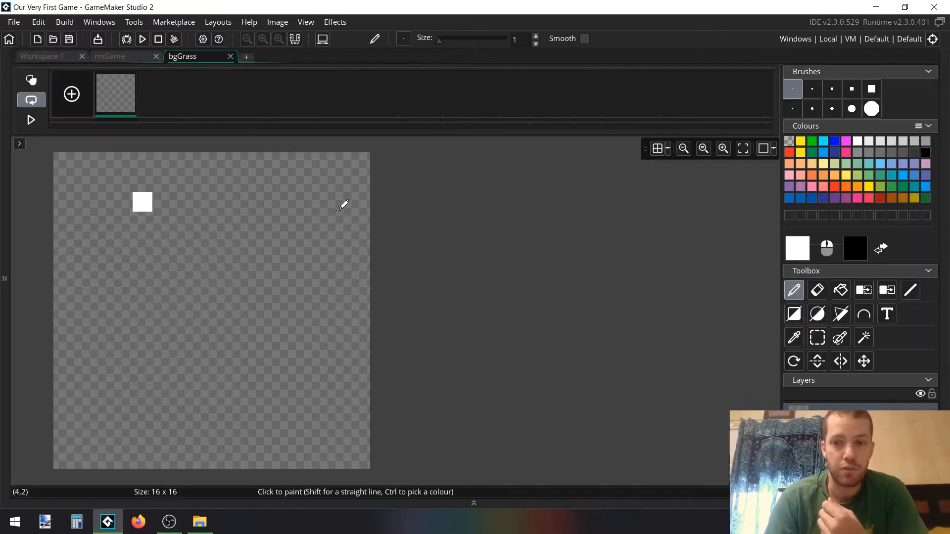
key(F12)
key(F12)
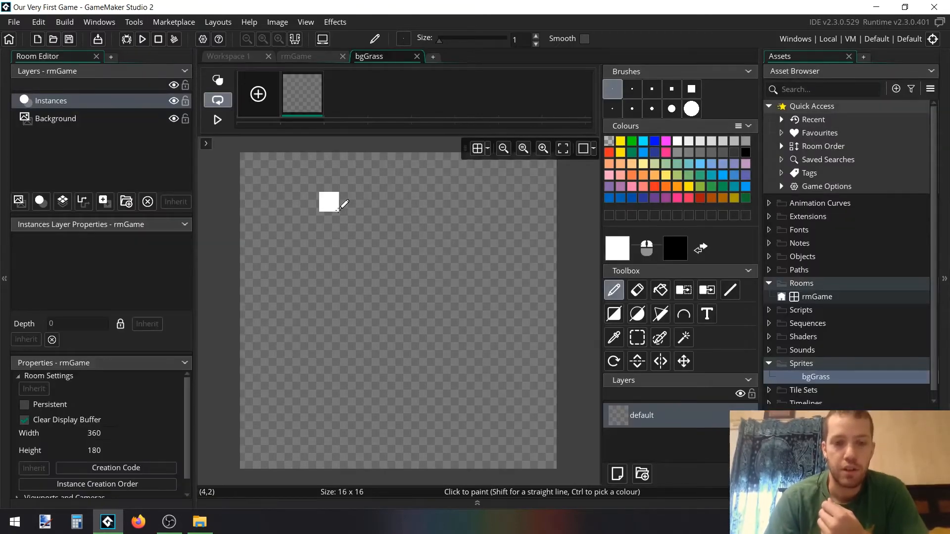
- Hide the docks around the workspace to give the bgGrass image editor more room
key(F12)
key(F12)
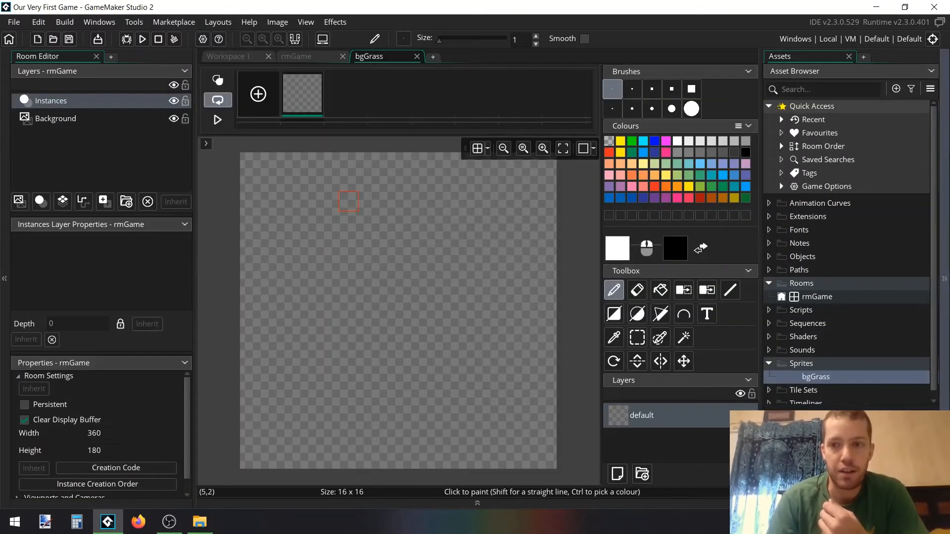
key(F12)
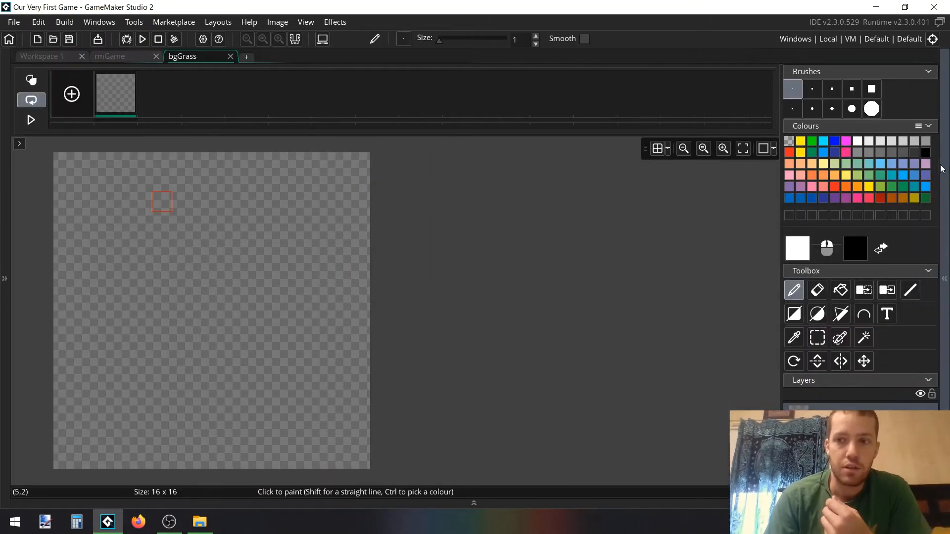
key(F12)
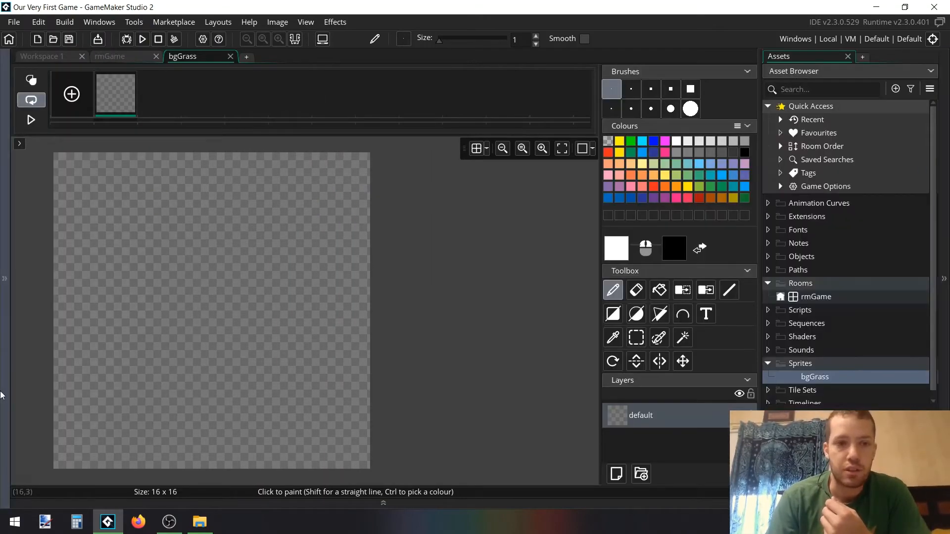
key(F12)
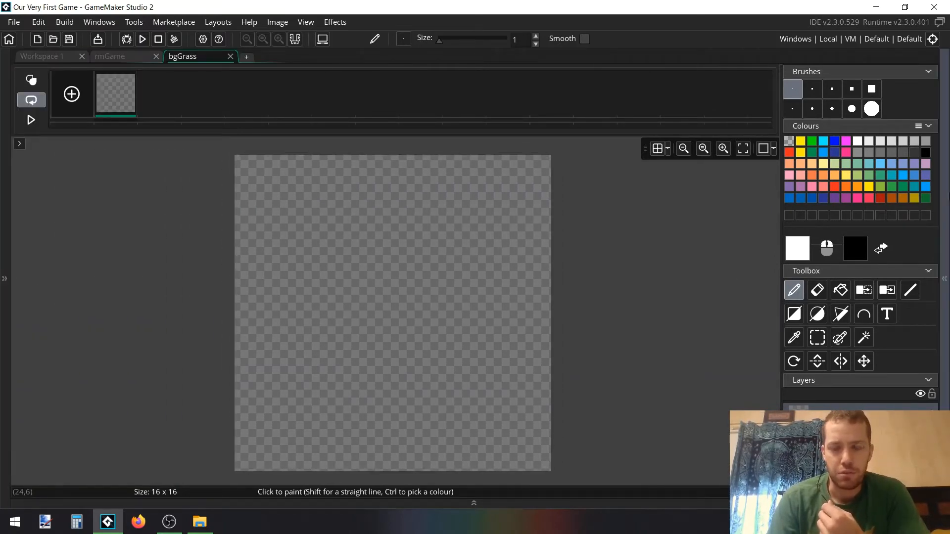
- Fill the entire bgGrass canvas with the dark green from the colour palette
click(926, 198)
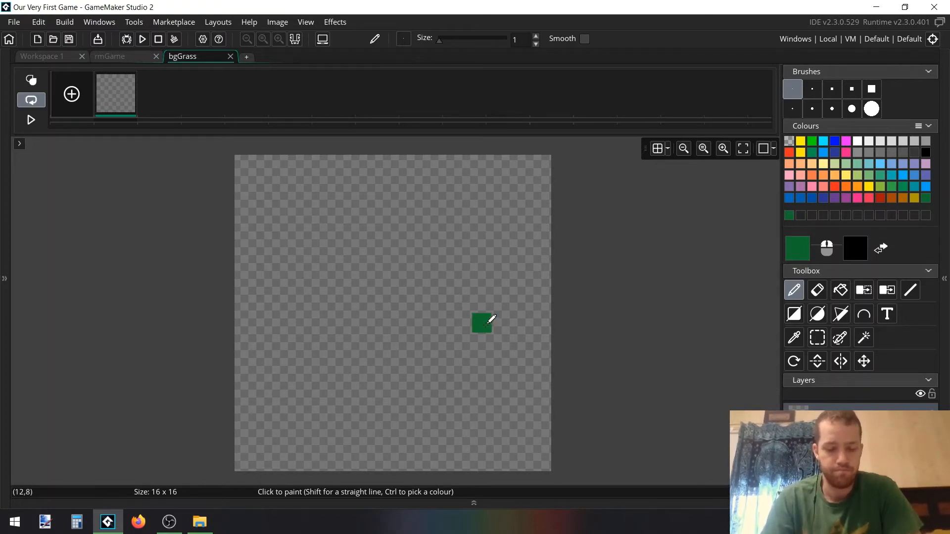
key(f)
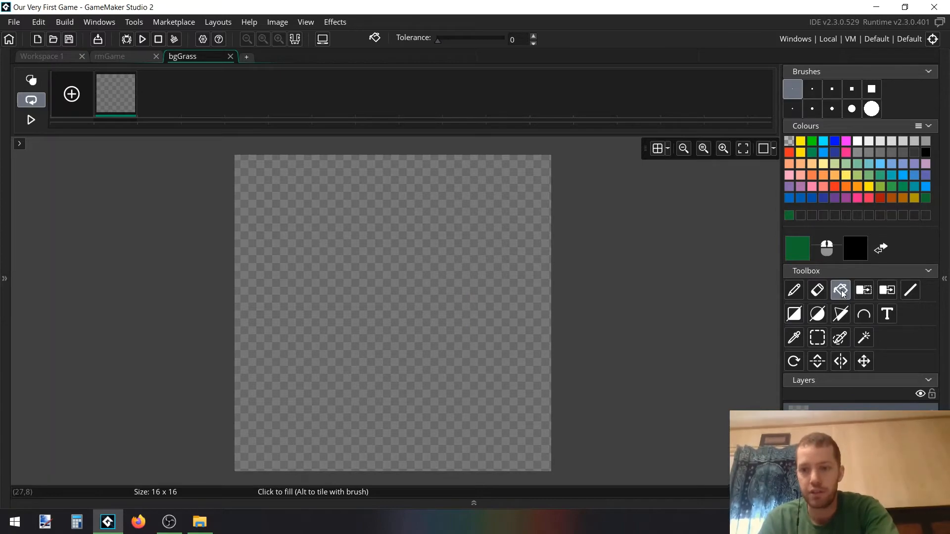
click(441, 285)
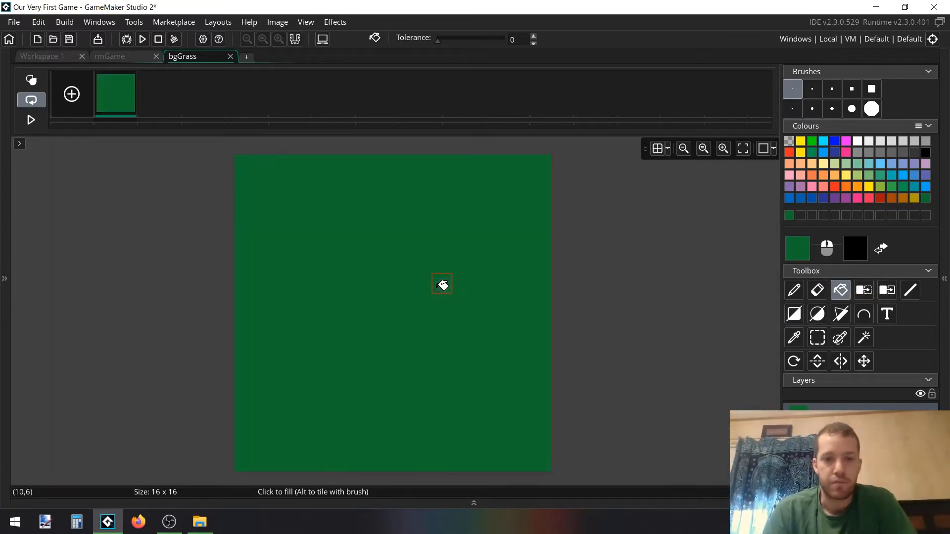
- Darken the primary drawing colour to the green with hex value 136025
click(786, 258)
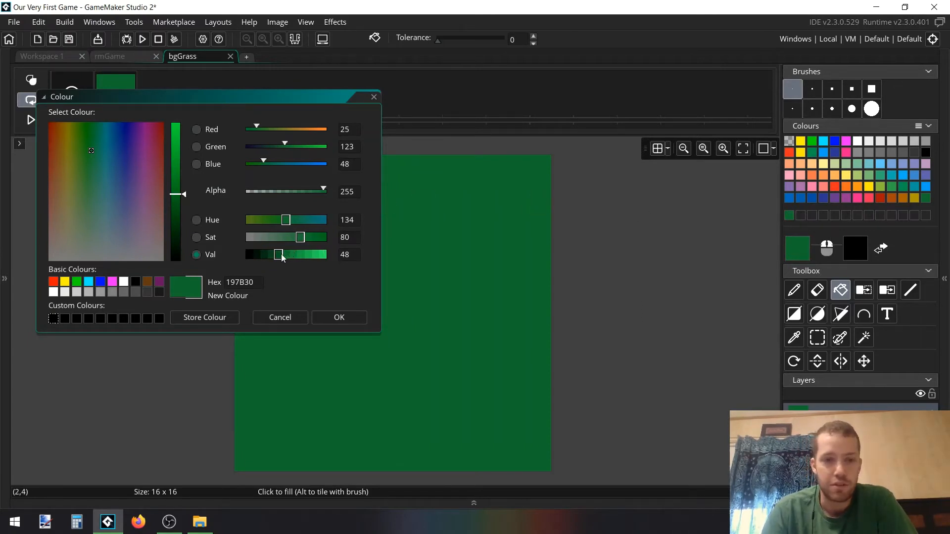
drag(180, 199, 178, 206)
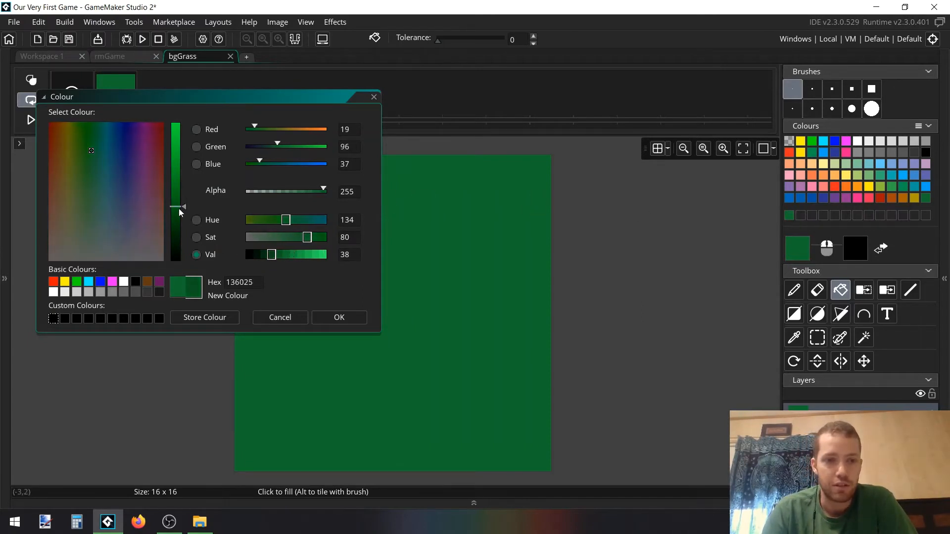
click(336, 317)
- Paint five short vertical grass blades scattered across the bgGrass image with the pencil in the darker green
key(d)
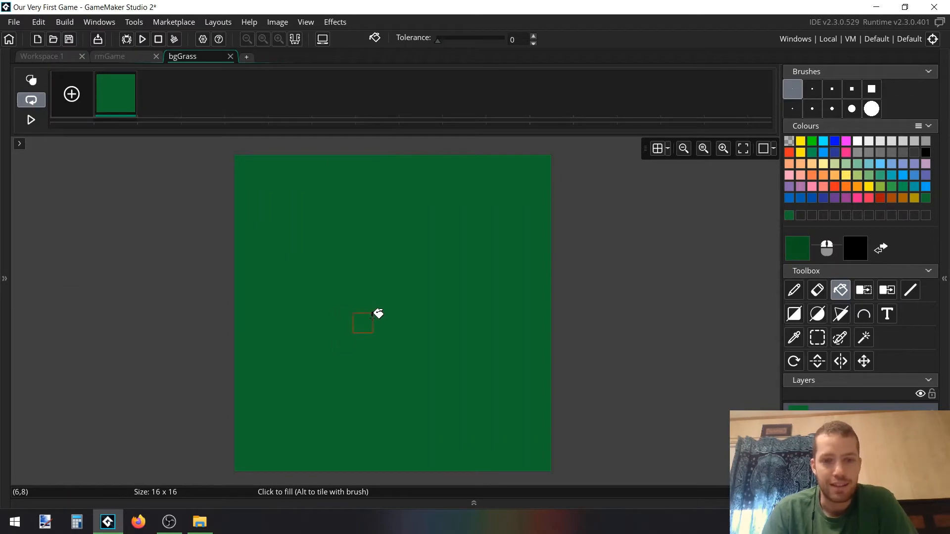
click(372, 318)
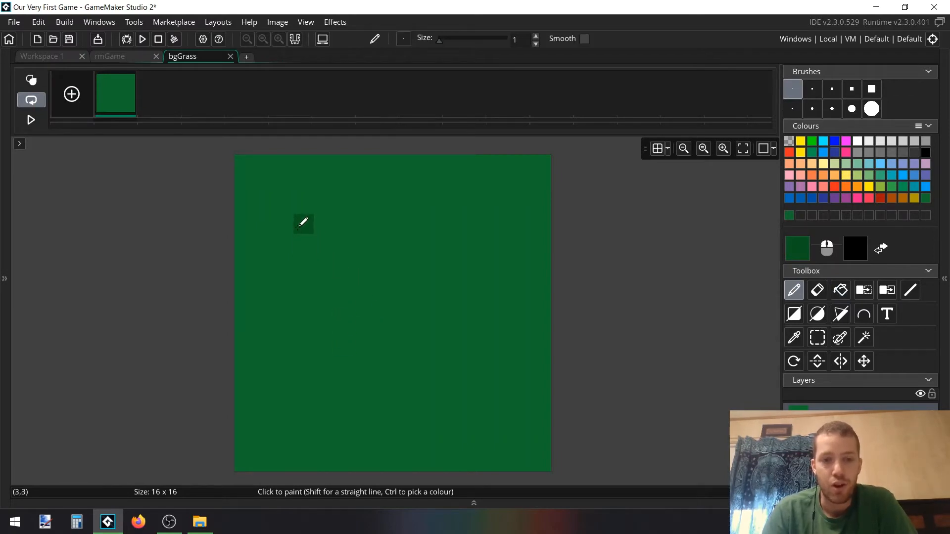
drag(298, 223, 298, 258)
drag(447, 282, 445, 322)
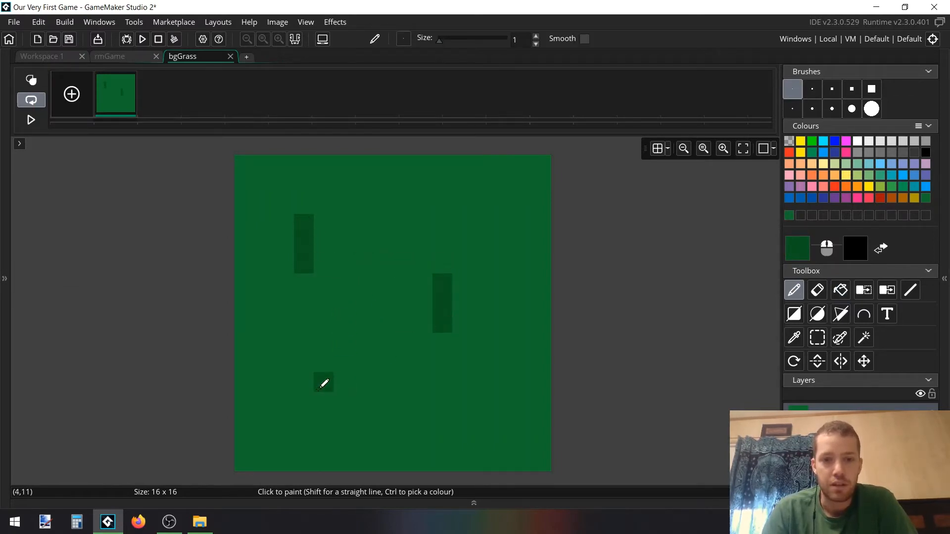
drag(350, 378, 346, 434)
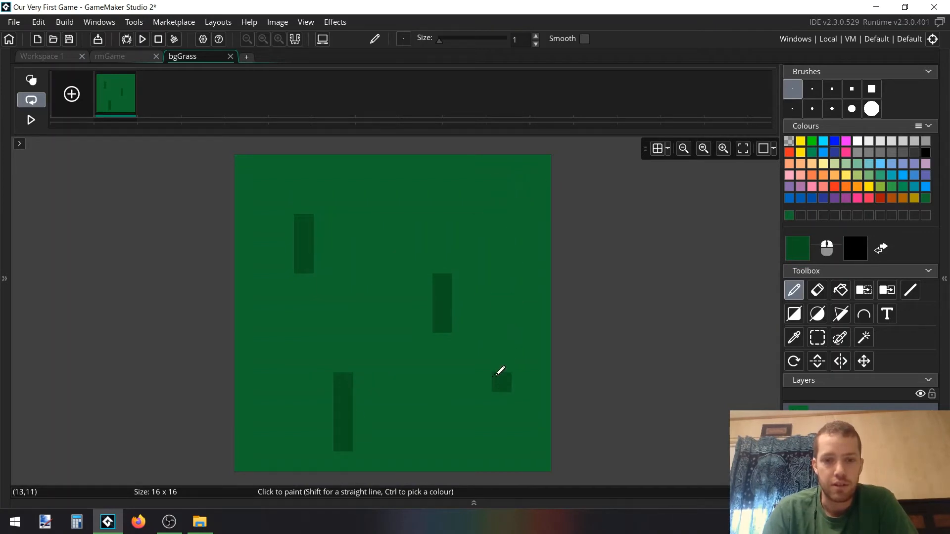
drag(499, 376, 495, 426)
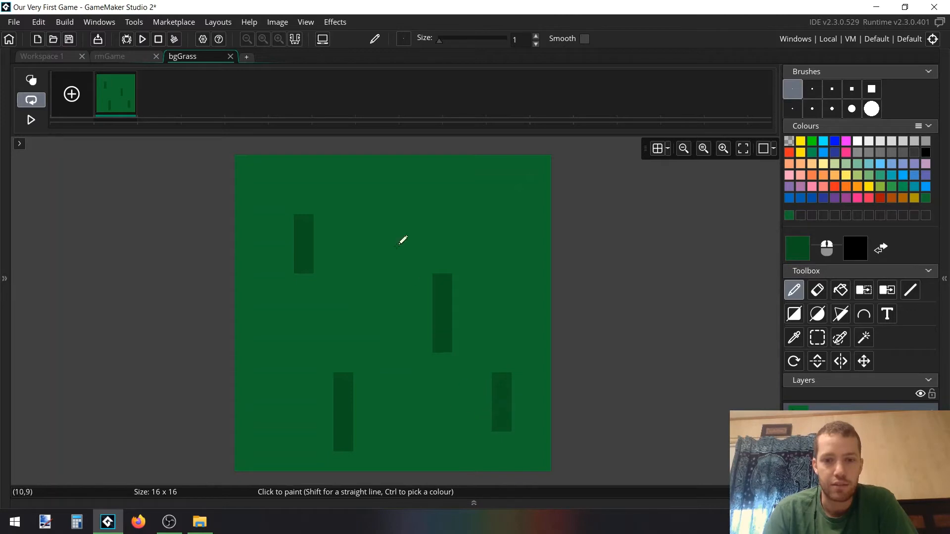
drag(404, 189, 399, 214)
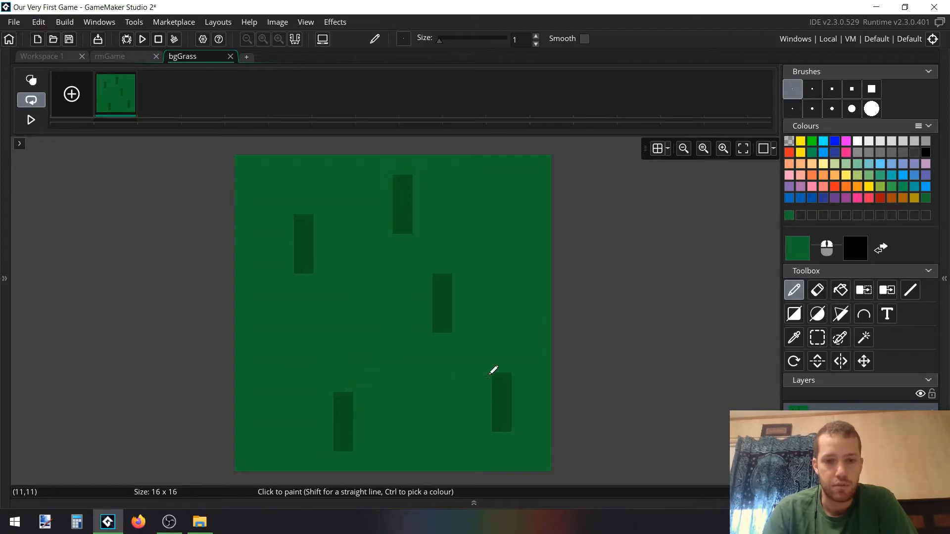
- Return to the rmGame room and select its Background layer
click(117, 55)
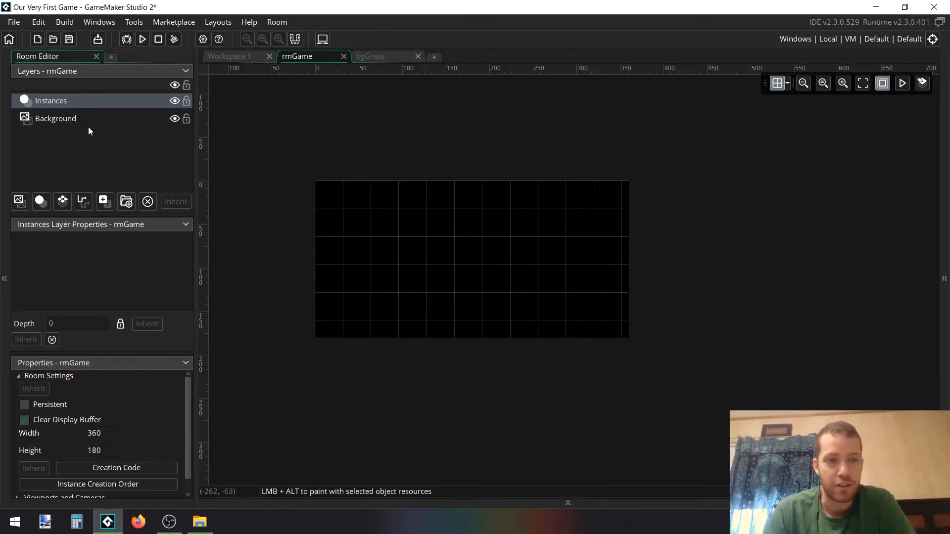
click(49, 120)
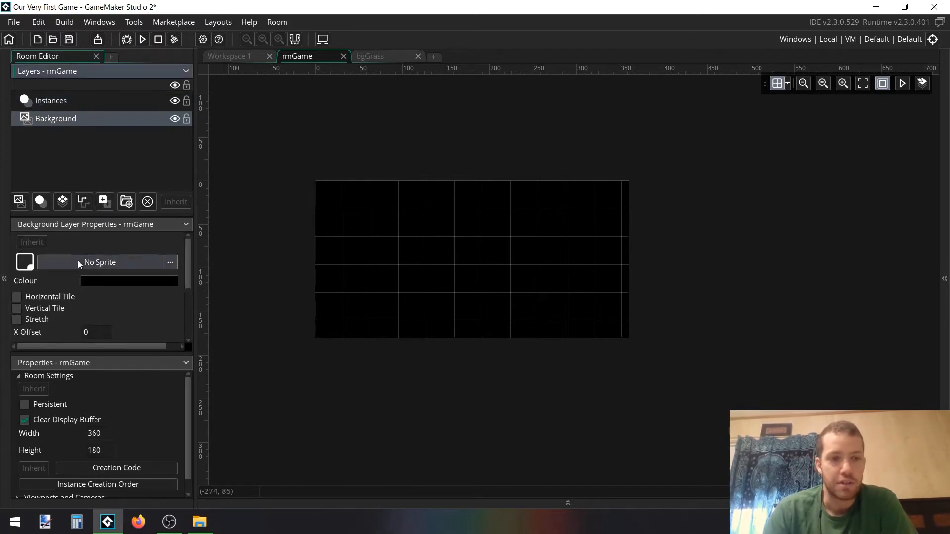
- Set the Background layer's colour to green, hex 009600
click(96, 285)
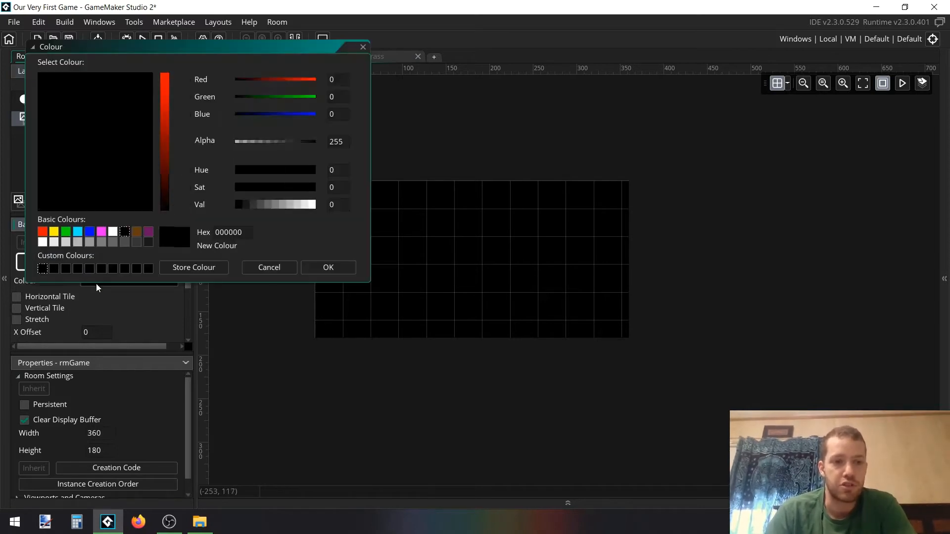
click(283, 99)
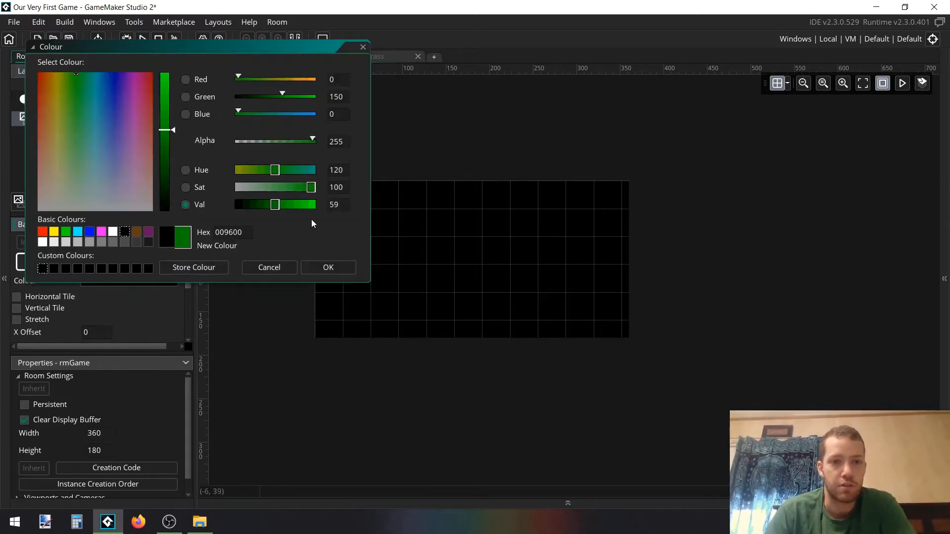
click(320, 267)
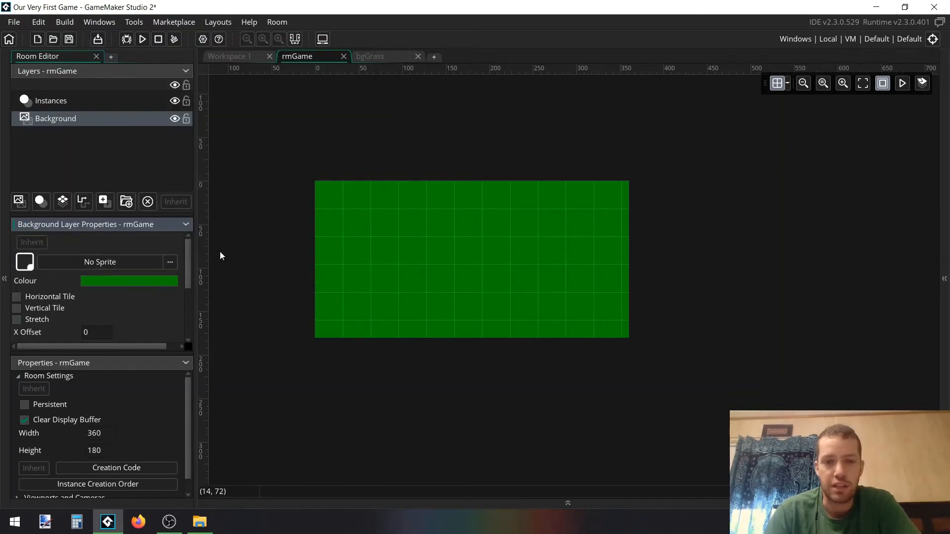
- Assign the bgGrass sprite to the Background layer of rmGame
click(82, 263)
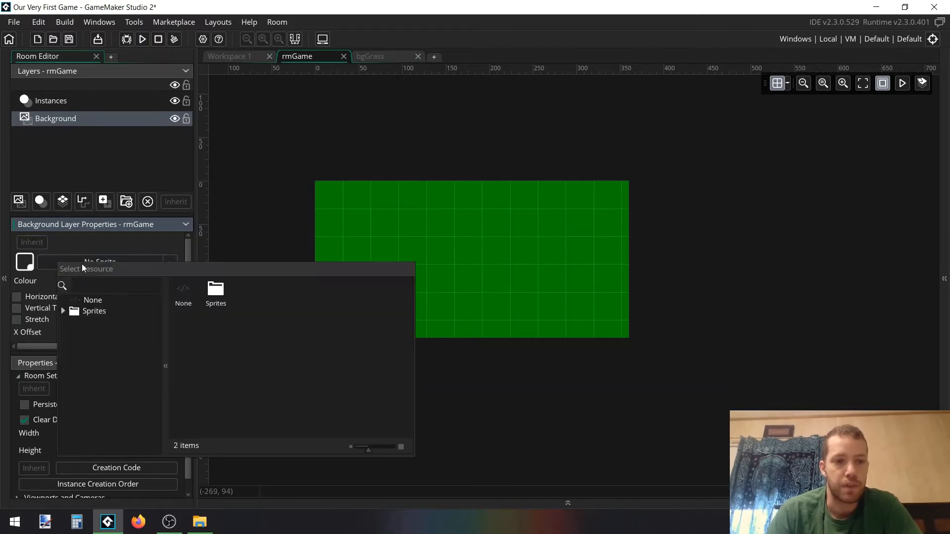
double_click(218, 296)
double_click(217, 295)
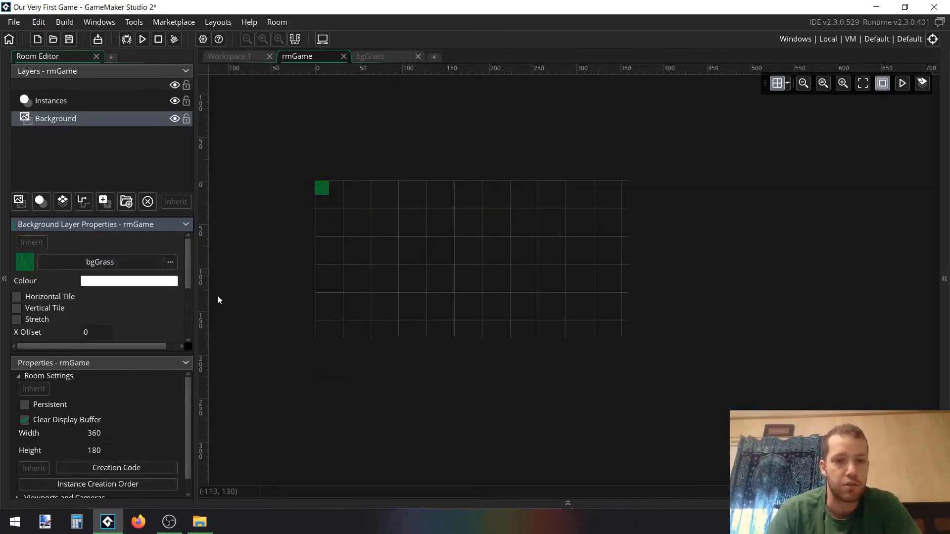
click(78, 263)
double_click(222, 293)
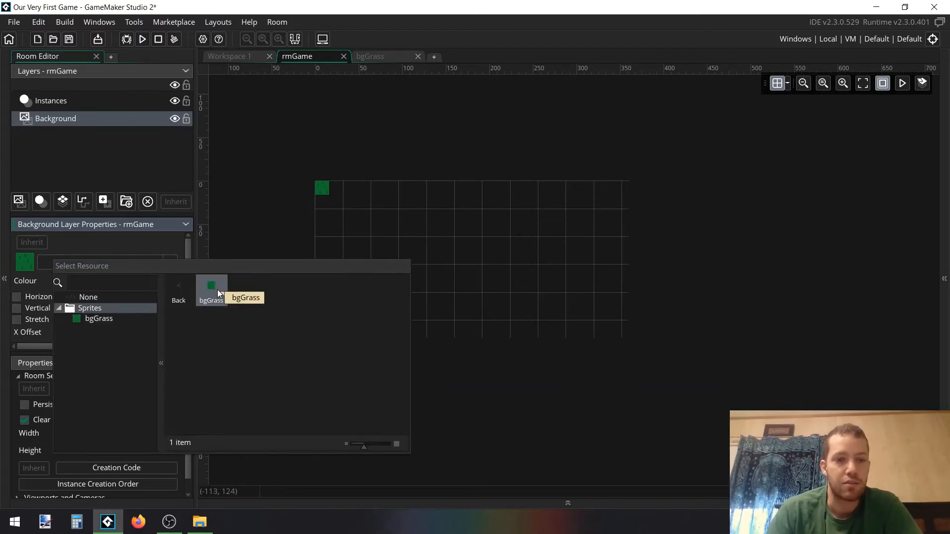
double_click(218, 293)
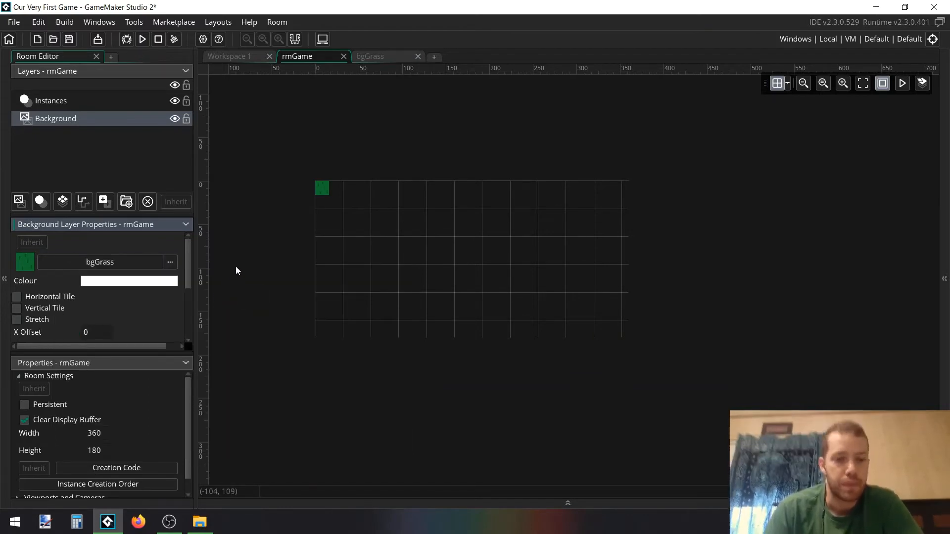
- Try stretching the bgGrass sprite over the whole room and turn the stretch option back off
middle_drag(288, 190, 310, 213)
ctrl+scroll(308, 210, up, 8)
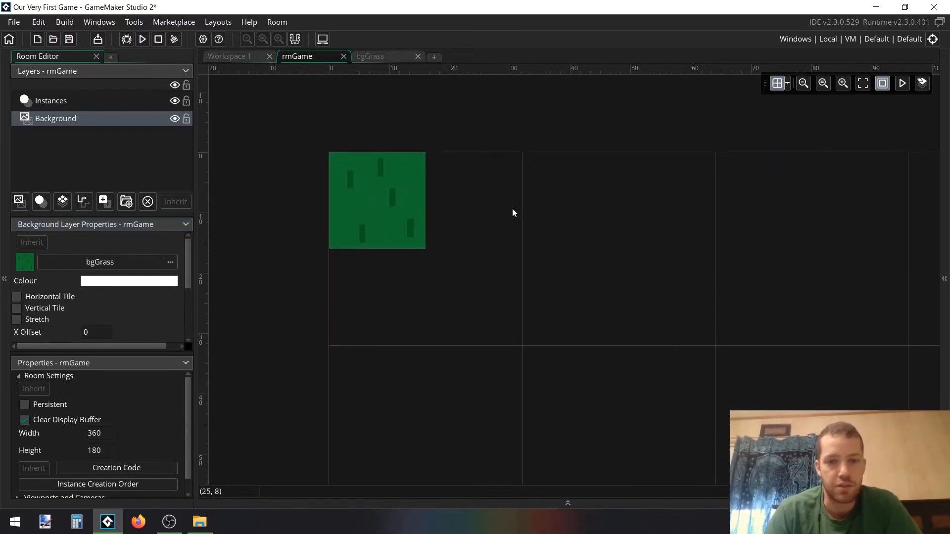
ctrl+scroll(556, 215, down, 5)
middle_drag(614, 230, 404, 218)
ctrl+scroll(398, 206, down, 1)
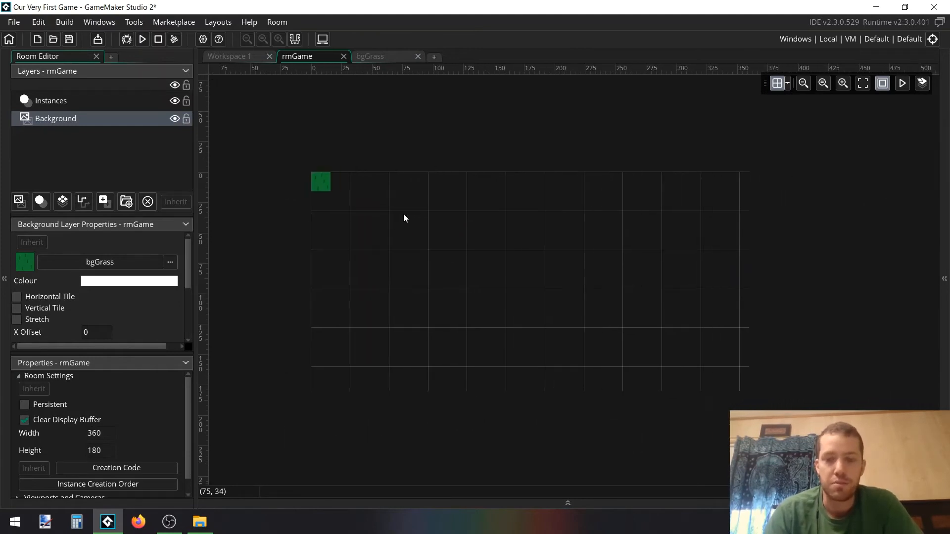
click(16, 320)
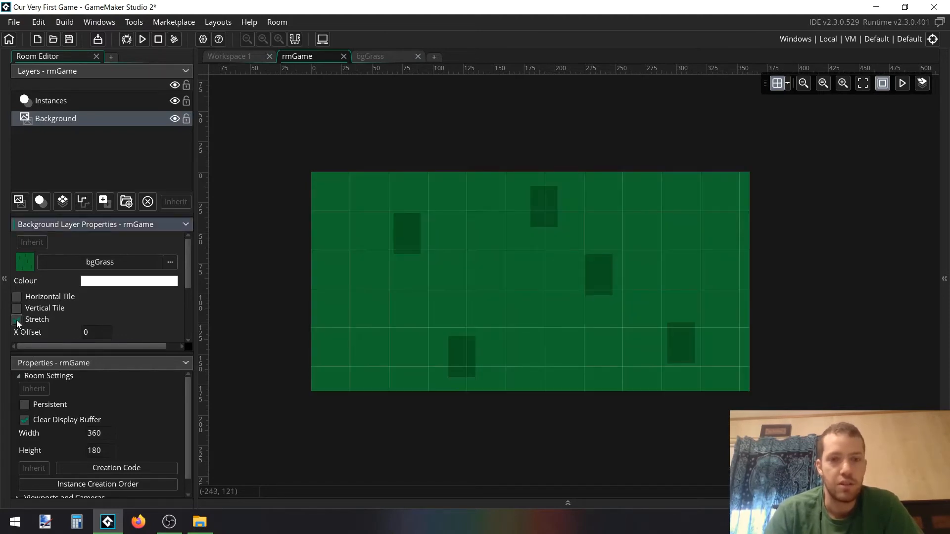
click(17, 319)
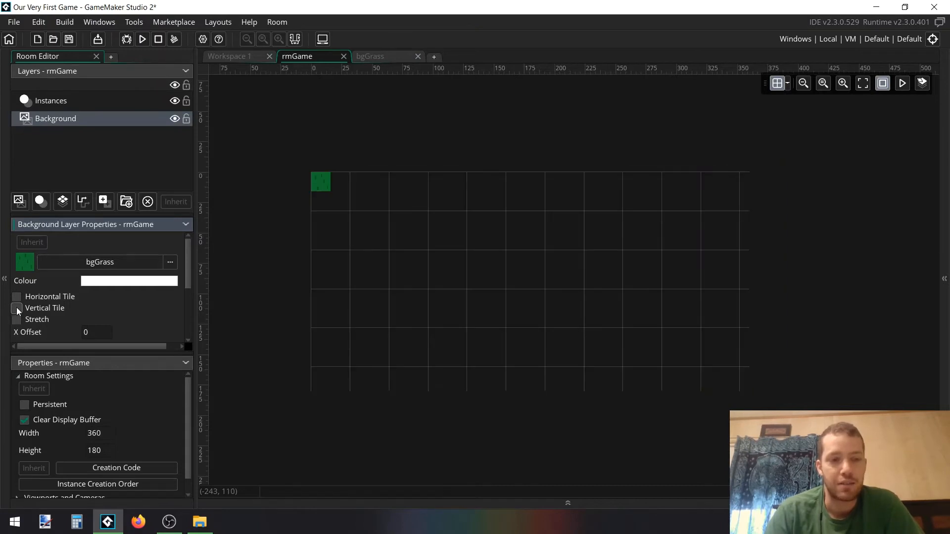
- Tile the bgGrass background vertically and horizontally so that it fills the room
click(17, 309)
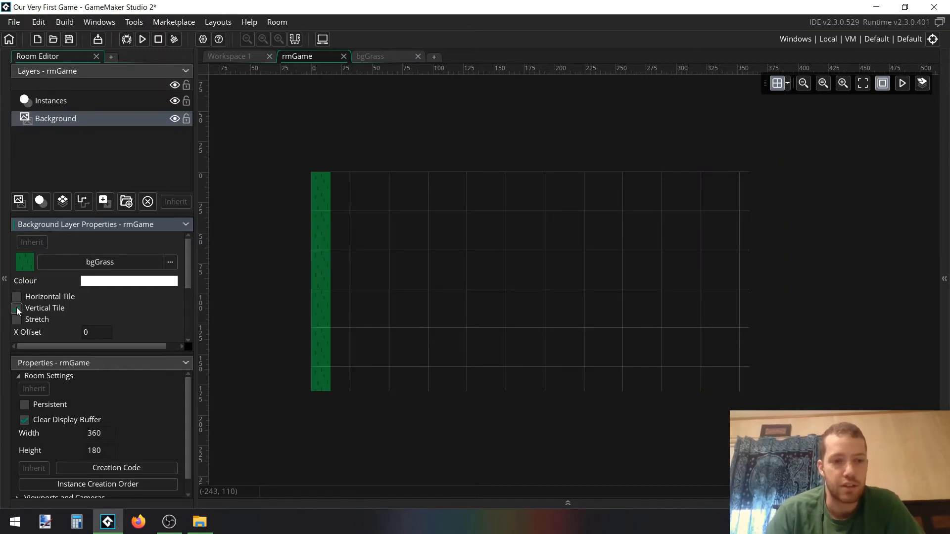
click(16, 297)
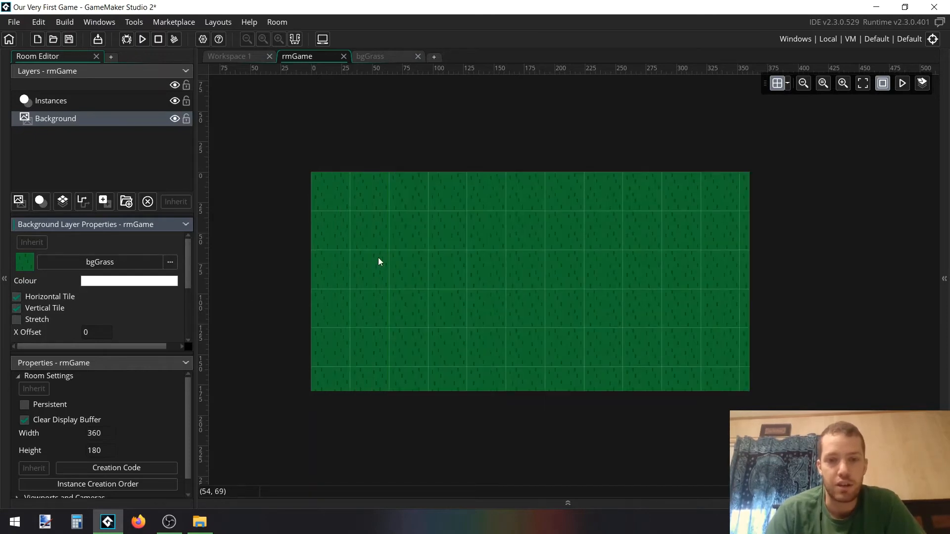
ctrl+scroll(377, 258, up, 2)
middle_drag(378, 257, 341, 276)
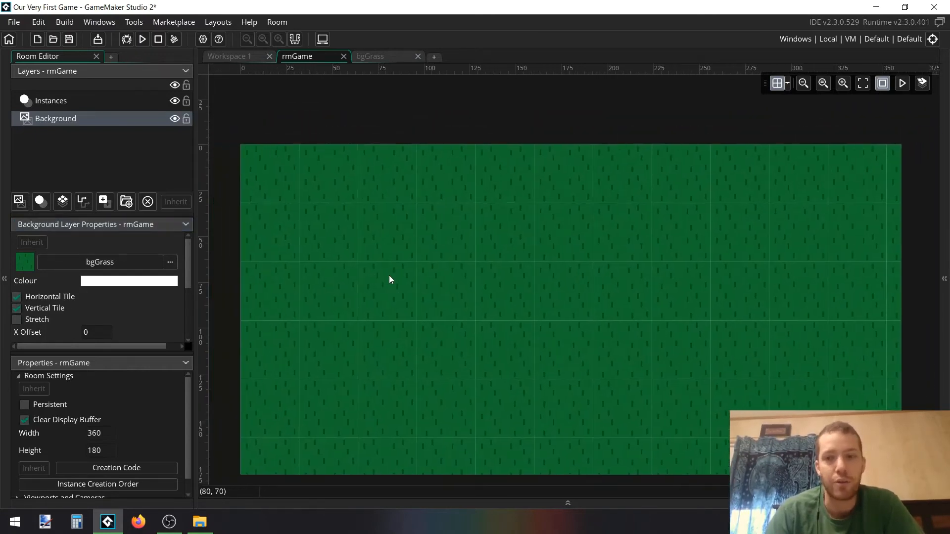
middle_drag(388, 322, 383, 242)
ctrl+scroll(384, 242, down, 1)
ctrl+scroll(384, 243, down, 1)
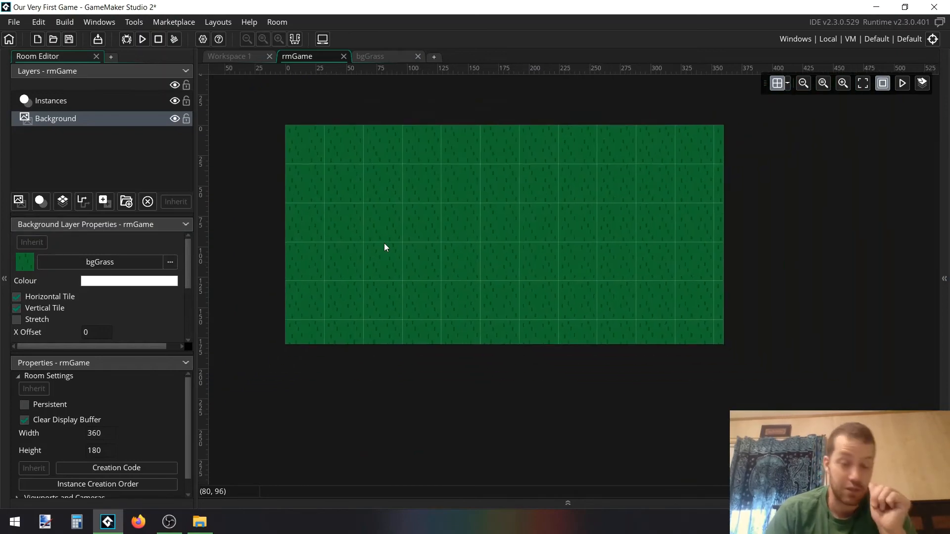
- Run the game to check the grass background in its own window, and close the game window
click(142, 40)
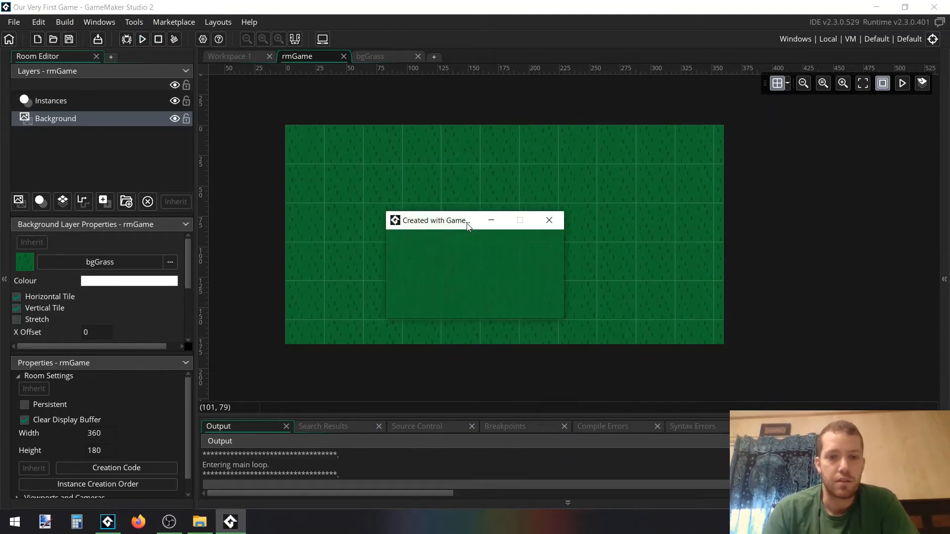
drag(449, 224, 433, 191)
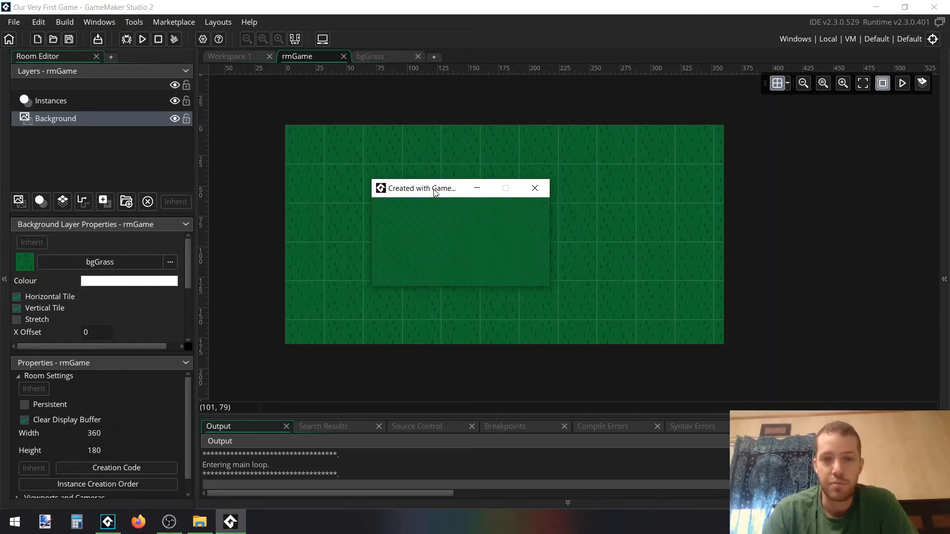
click(536, 189)
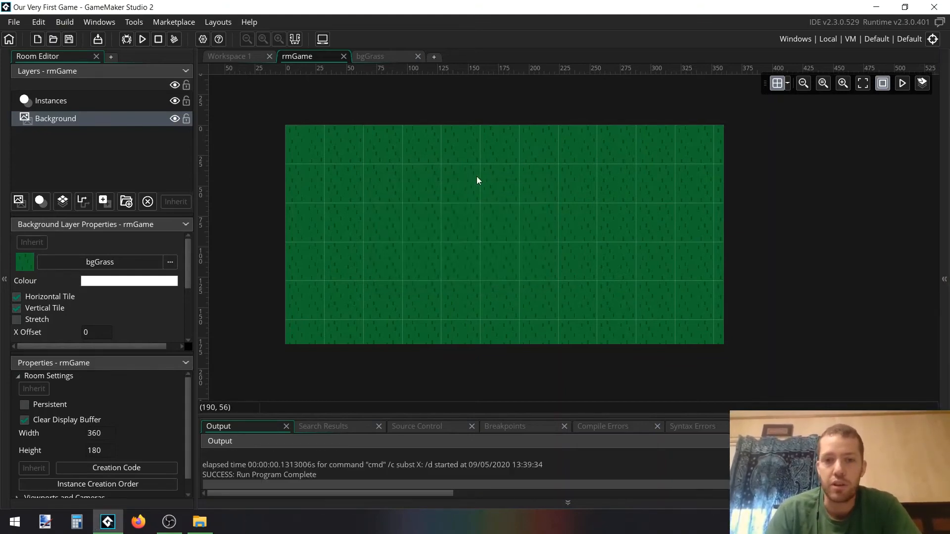
- Create a new room in the Rooms group of the asset browser and name it rmInit
click(943, 279)
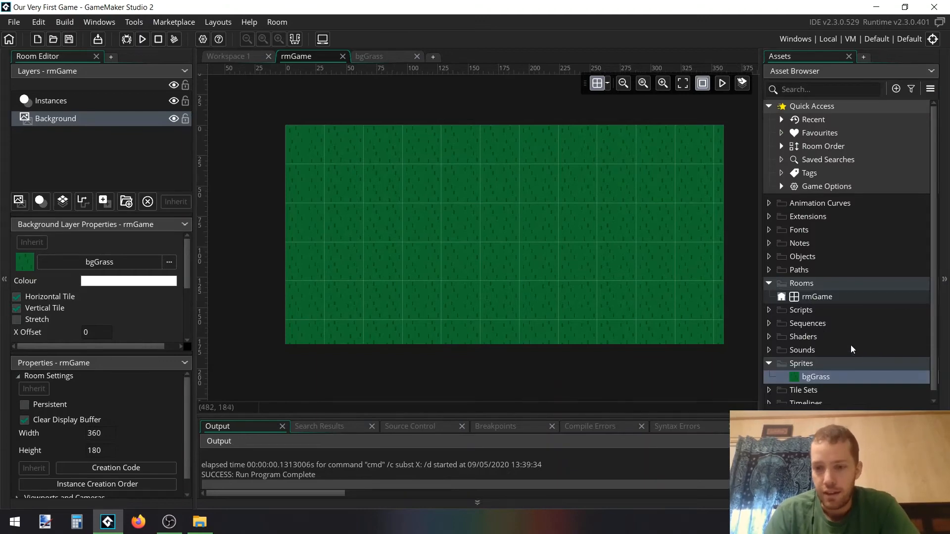
right_click(802, 281)
mouse_move(807, 280)
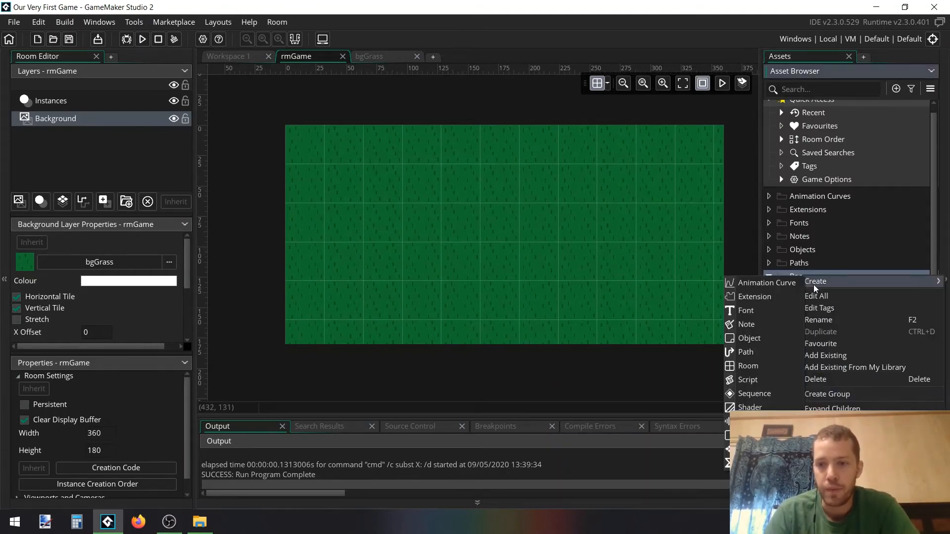
click(761, 368)
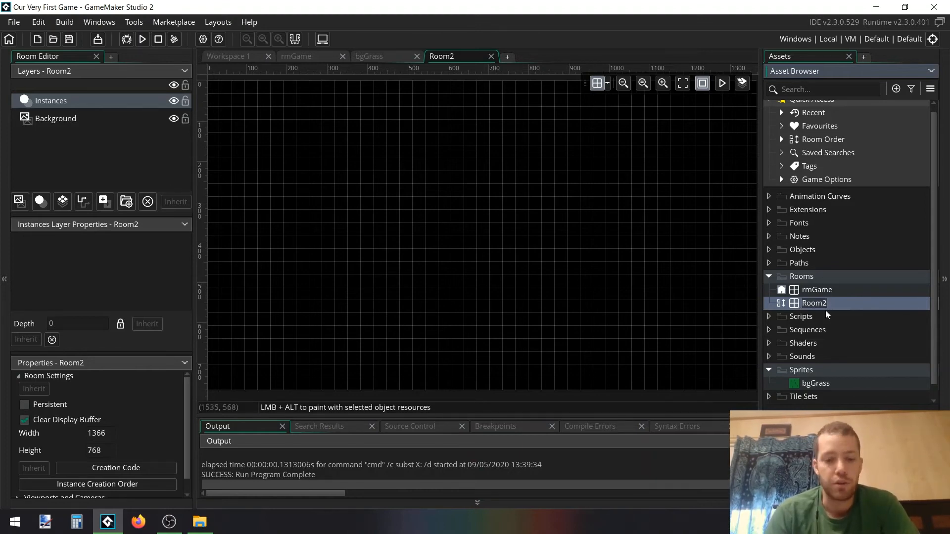
key(ctrl+a)
text(rml)
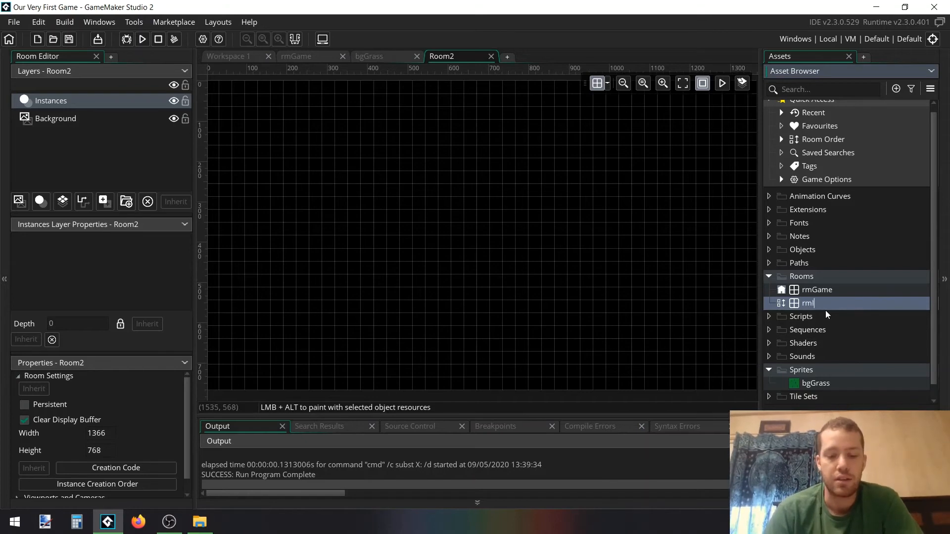
text(nit)
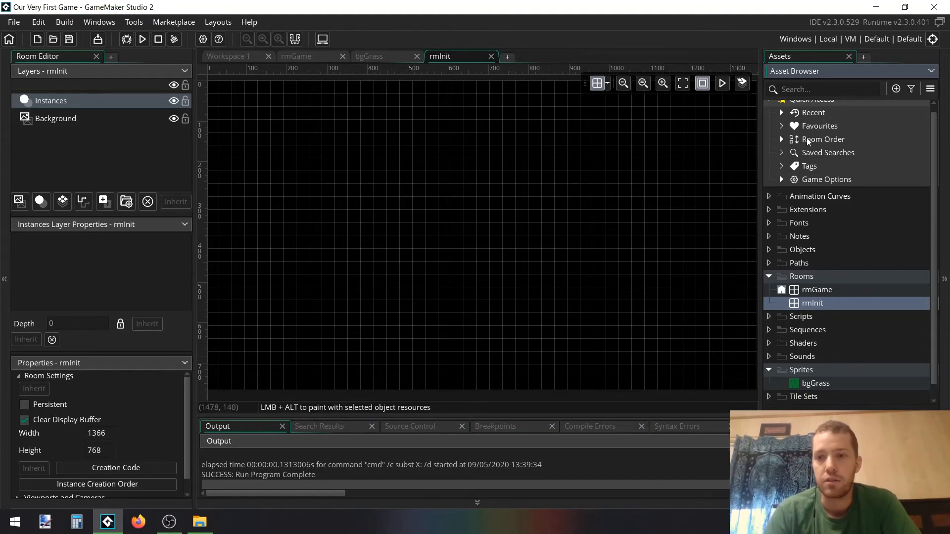
- Place rmInit ahead of rmGame in the room order so that it is the starting room, and collapse Quick Access
scroll(814, 138, up, 1)
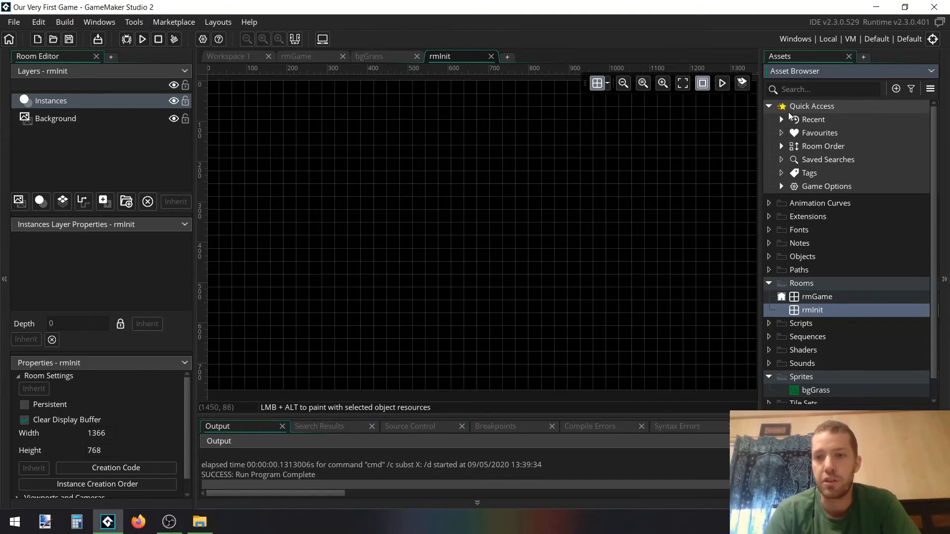
click(781, 146)
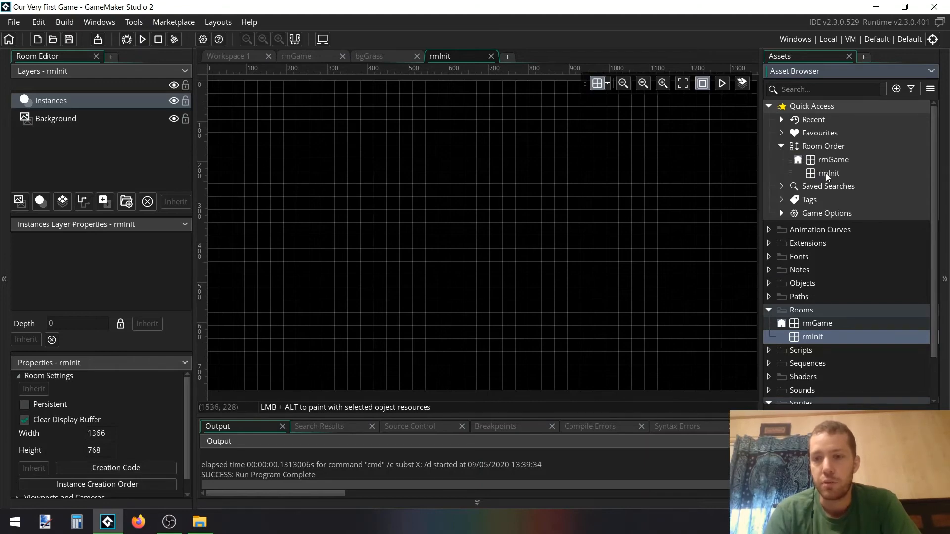
mouse_move(827, 176)
mouse_down()
mouse_move(820, 182)
mouse_move(830, 160)
mouse_up()
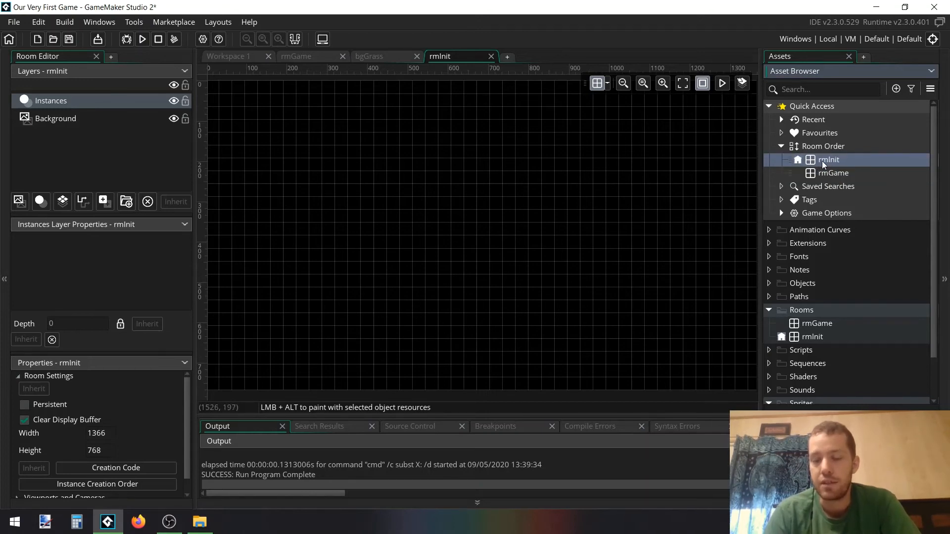
click(781, 146)
click(769, 106)
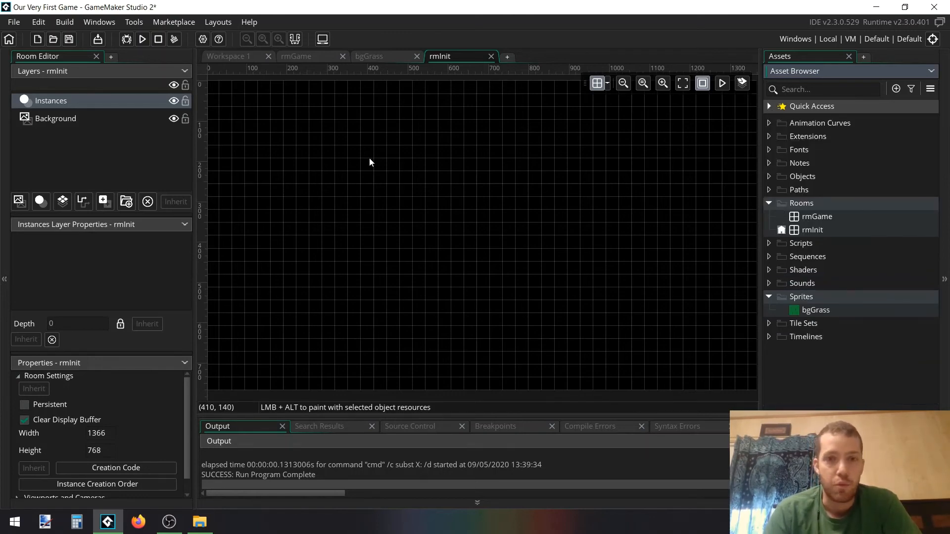
- Set the size of the rmInit room to a width of 1280 and a height of 720
middle_drag(369, 159, 356, 118)
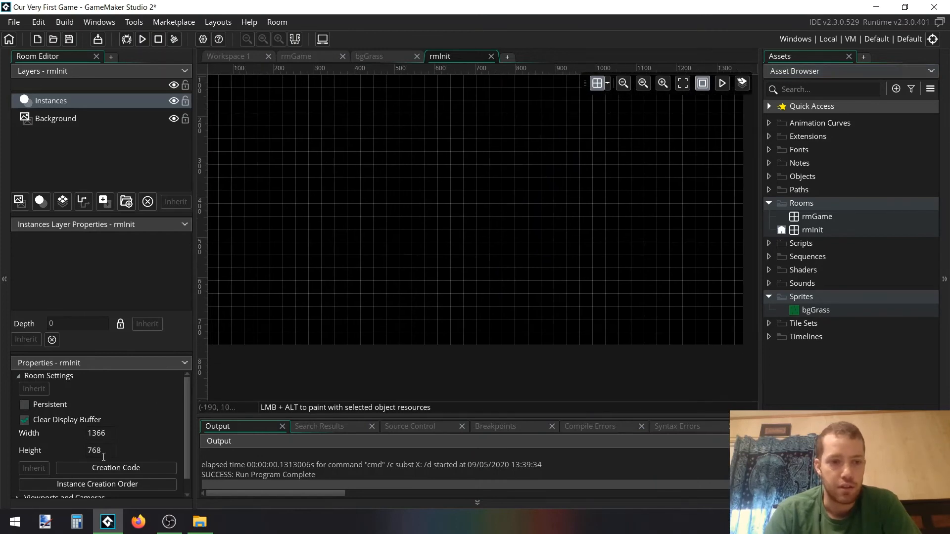
click(108, 434)
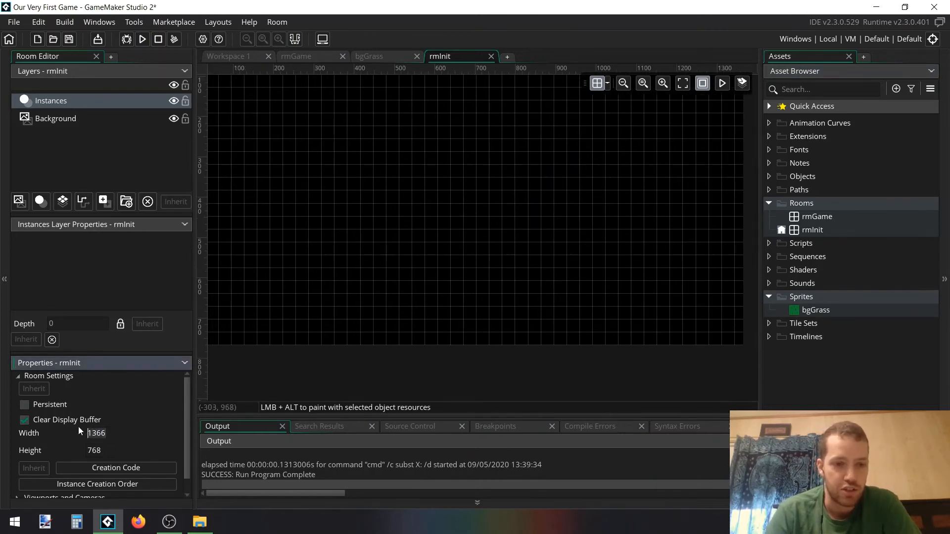
text(1280)
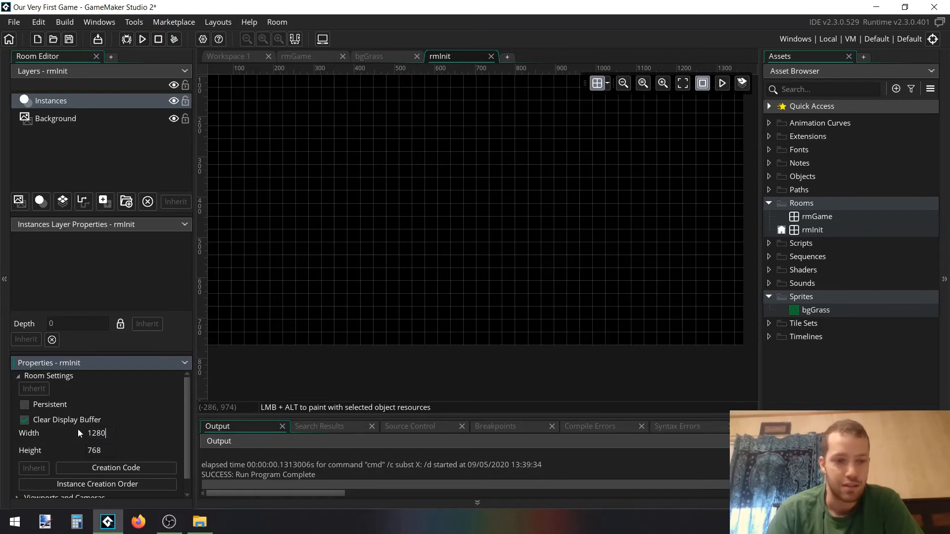
key(Tab)
text(720)
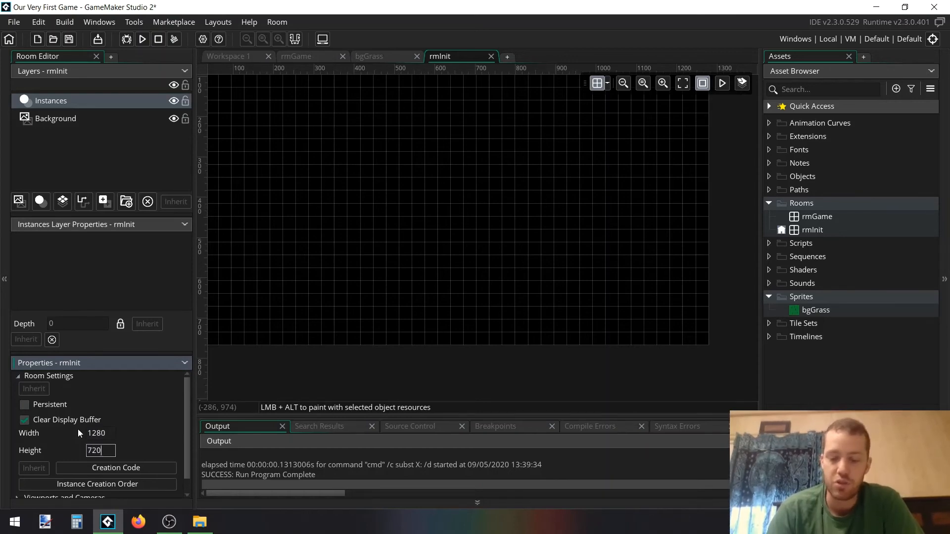
key(Return)
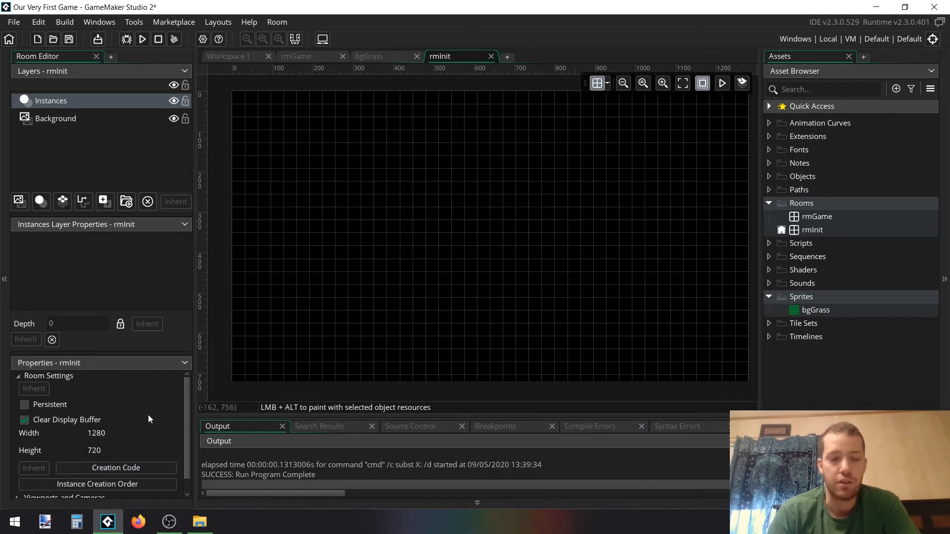
- Open the creation code of rmInit and write the comment "//Init Game" as its heading, followed by an empty line
click(123, 469)
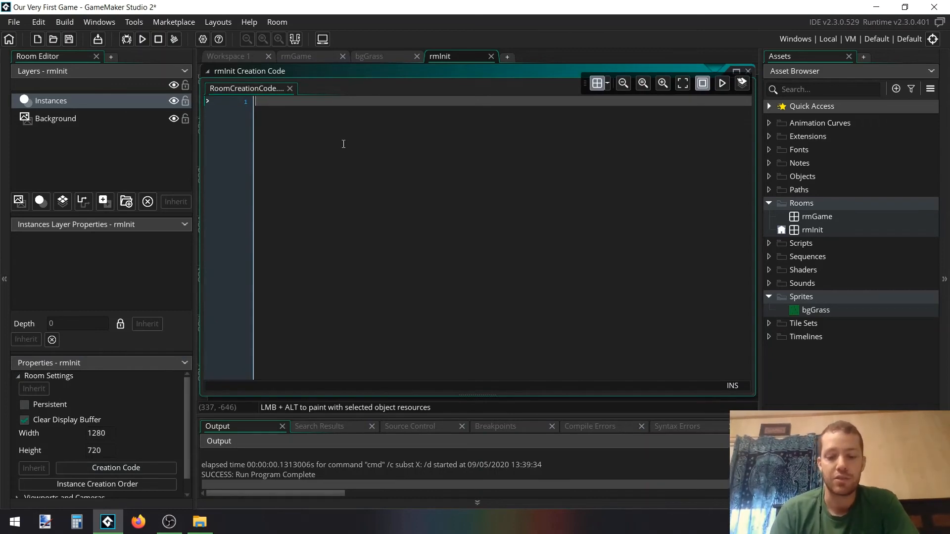
text(/)
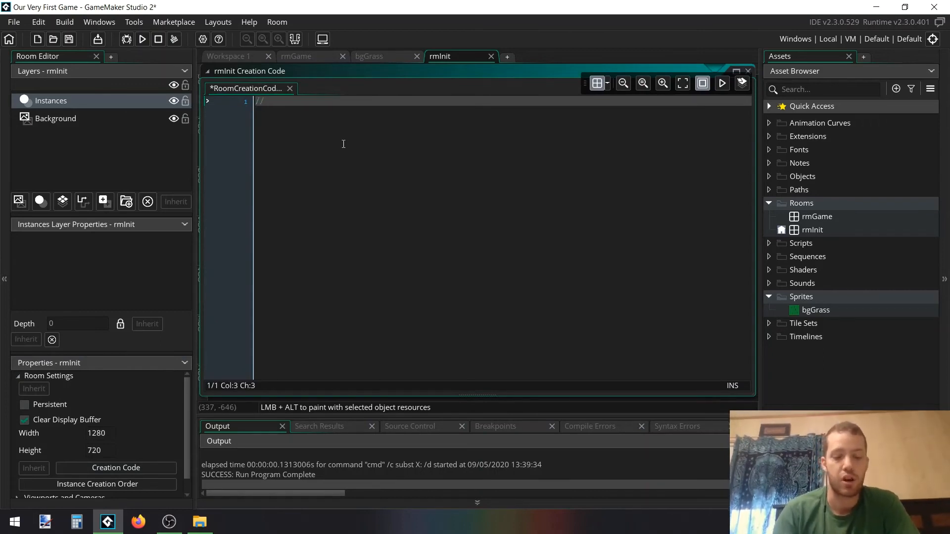
text(/Create)
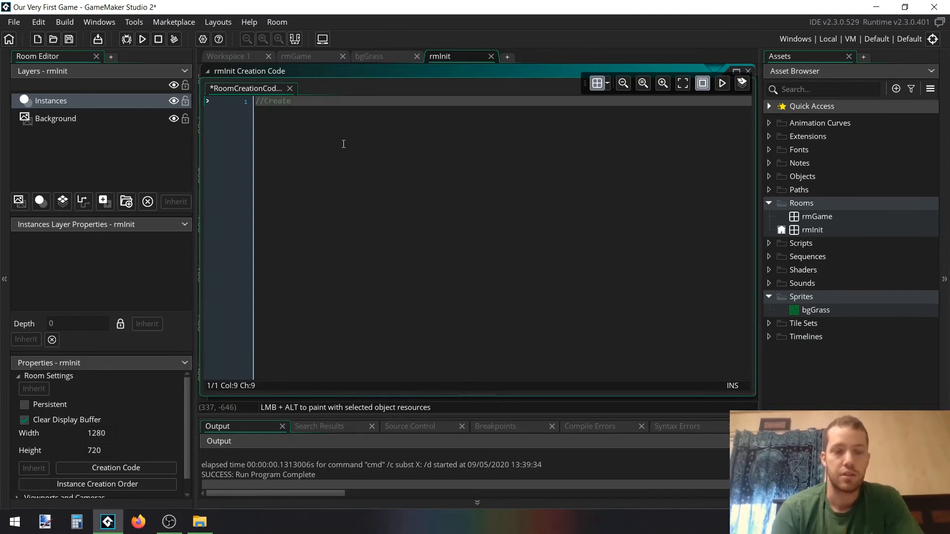
key(BackSpace)
key(BackSpace)
key(BackSpace)
key(BackSpace)
key(BackSpace)
key(BackSpace)
text(In)
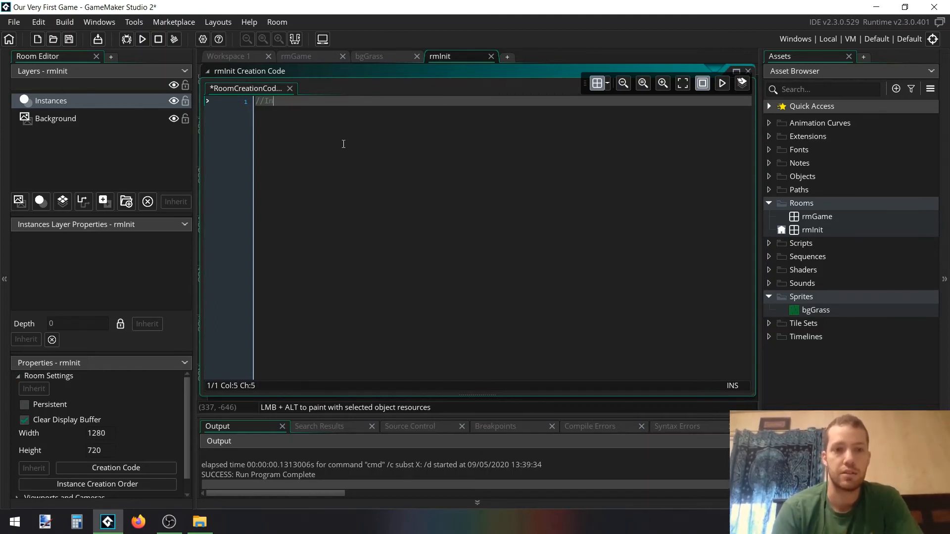
text(it Game)
key(Return)
key(Return)
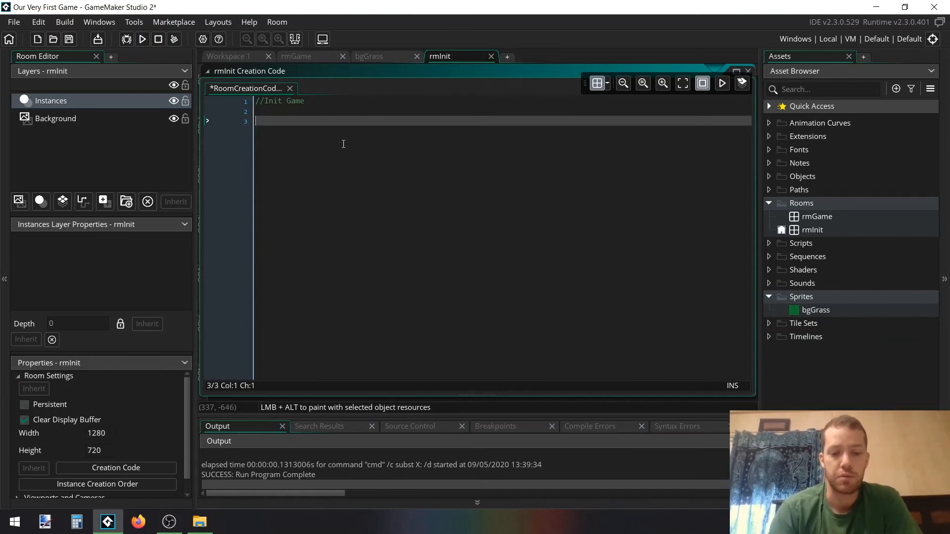
- Add the line "room_goto(rmGame);" to rmInit's creation code so that it leads straight to the game room
text(room_goto)
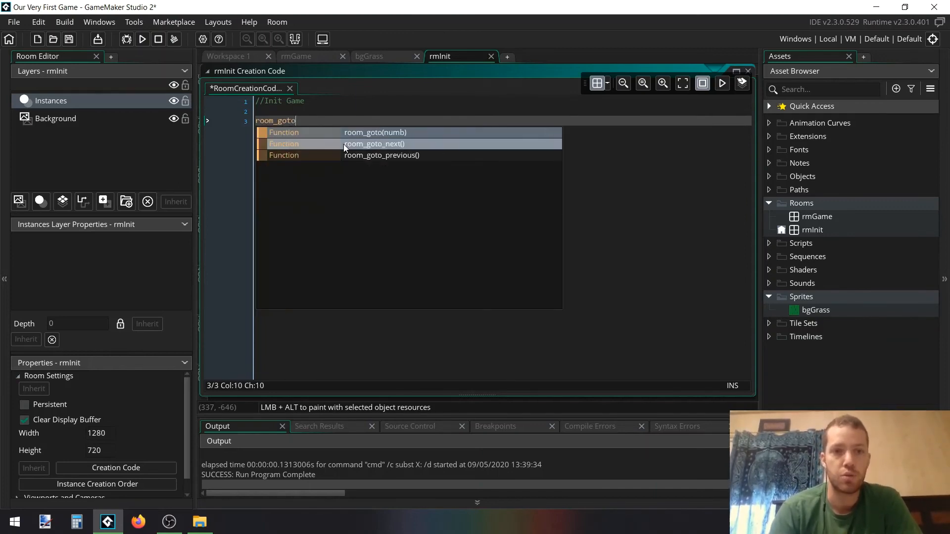
text(())
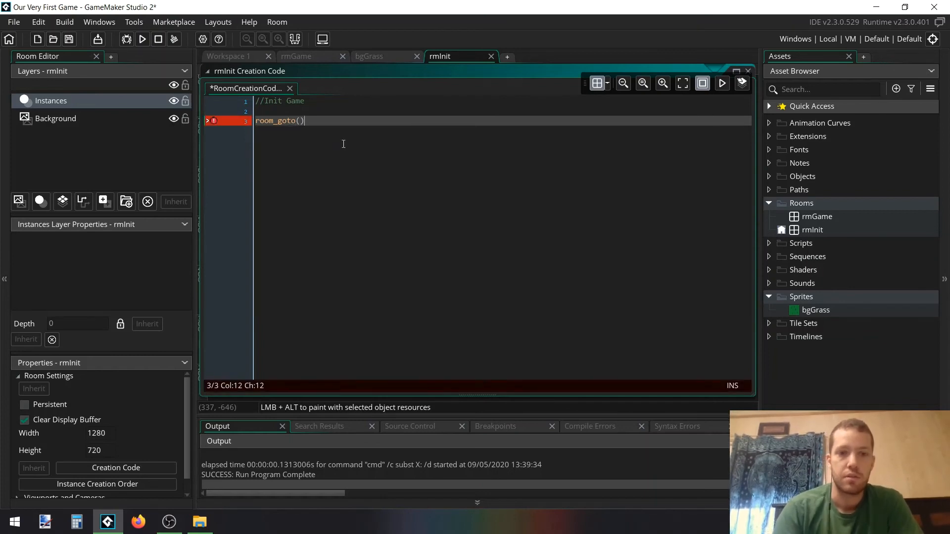
key(Left)
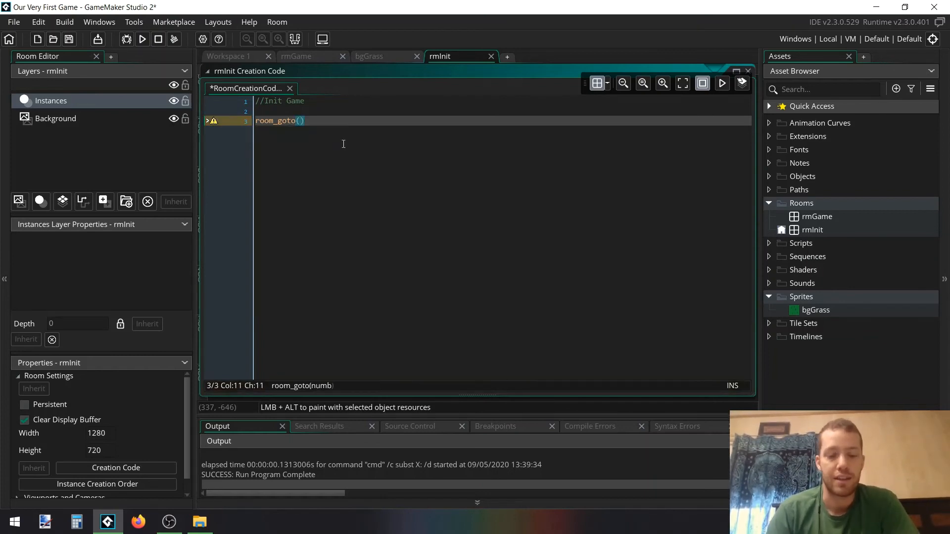
text(rm)
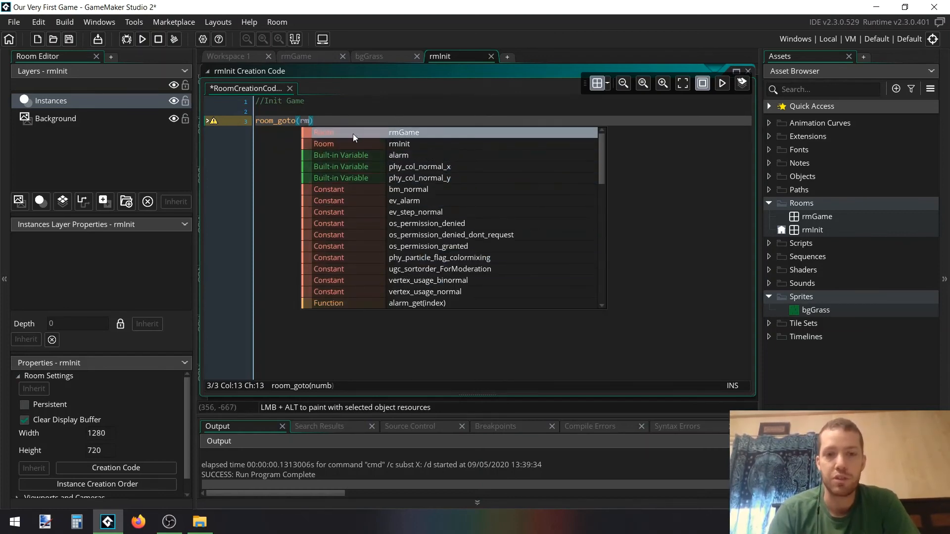
click(411, 137)
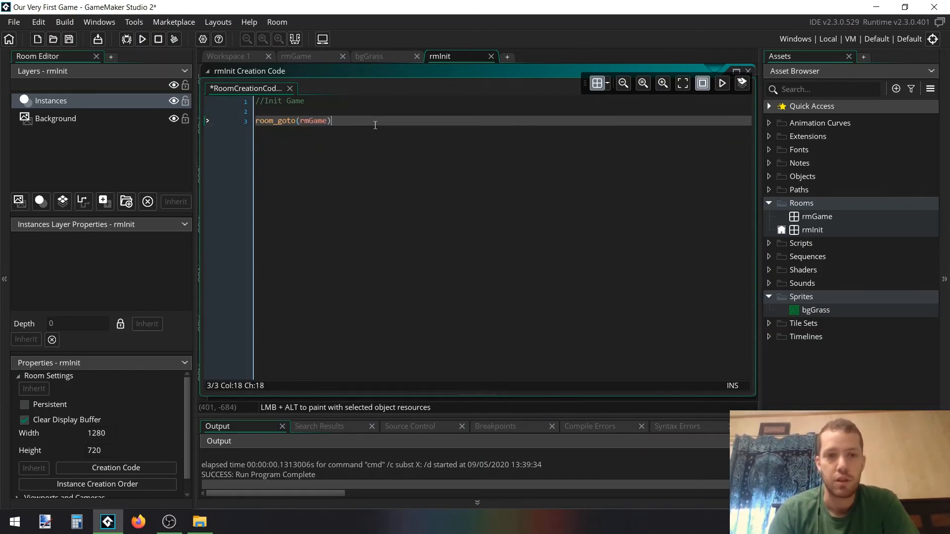
text(;)
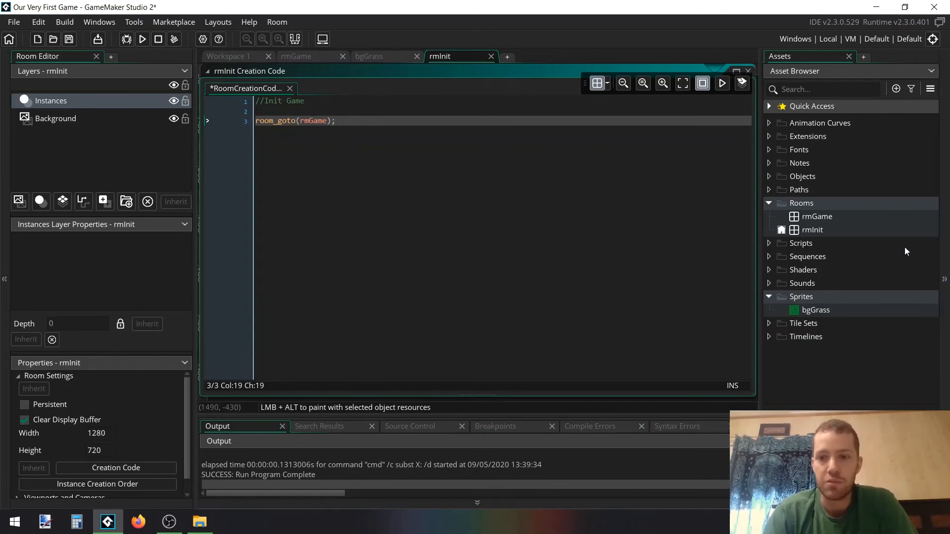
- Review the creation code of rmInit together with its room width and height
click(809, 230)
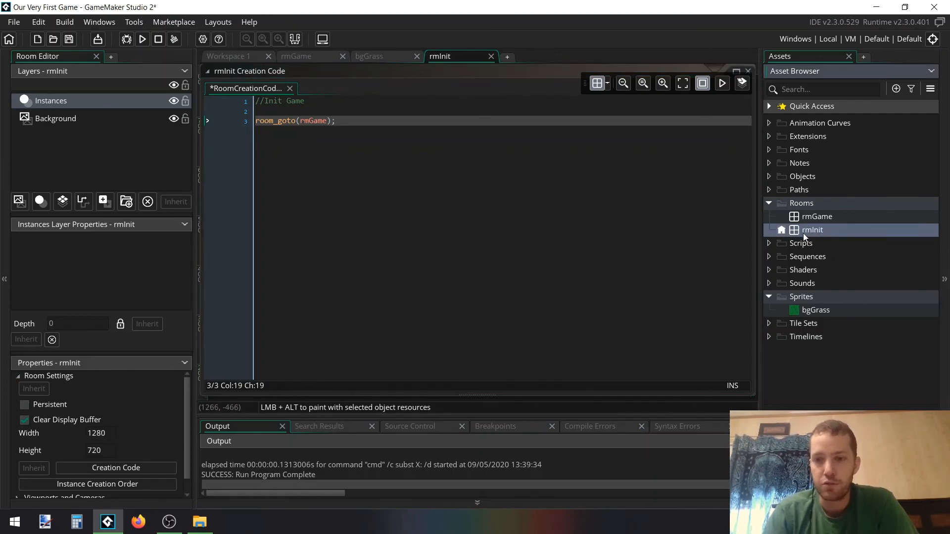
click(148, 471)
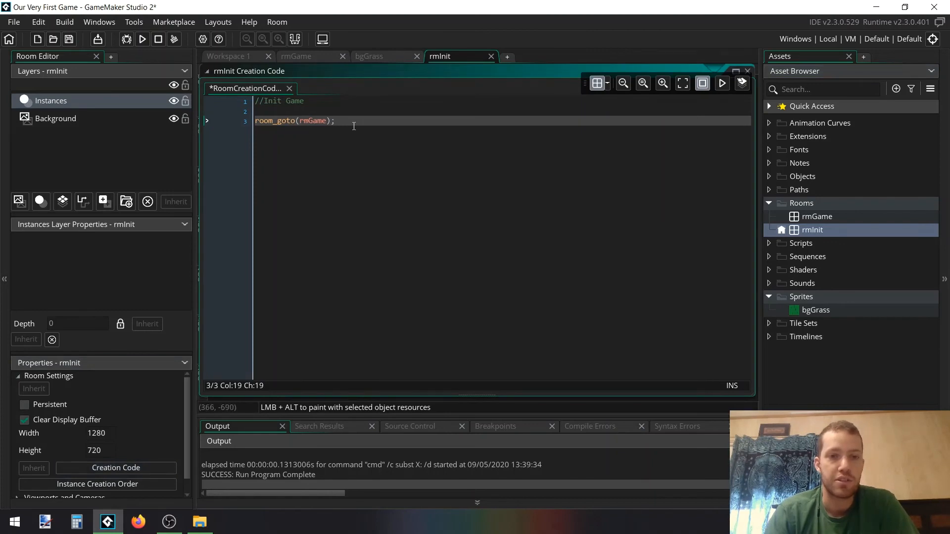
mouse_move(358, 122)
mouse_down()
mouse_move(222, 121)
mouse_move(375, 121)
mouse_up()
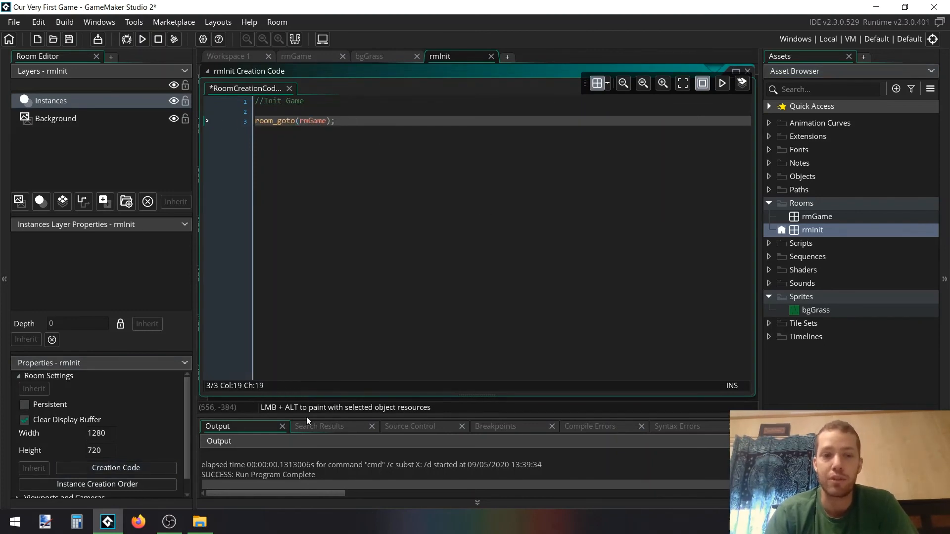
click(109, 431)
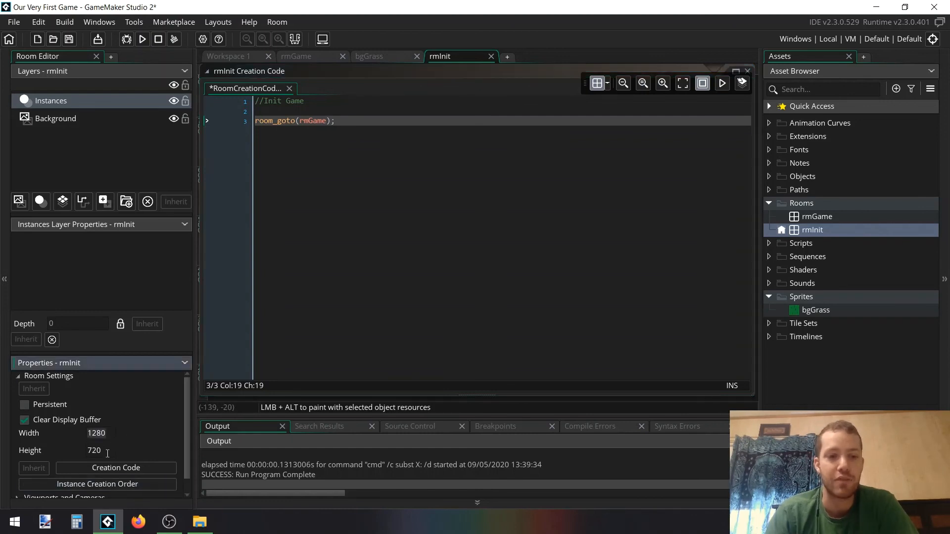
click(107, 453)
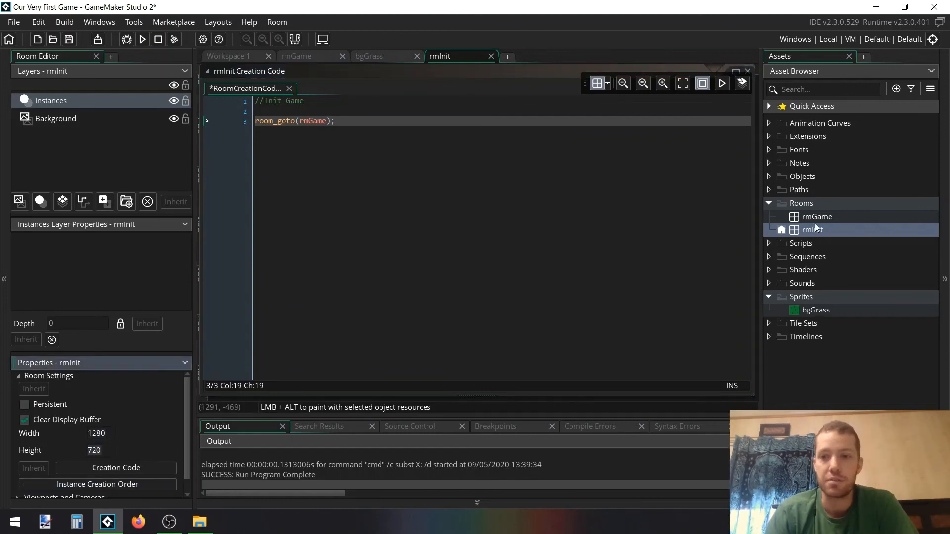
- Reopen the rmGame room and run the game to check its window size and the jump from rmInit to rmGame
double_click(814, 208)
double_click(805, 205)
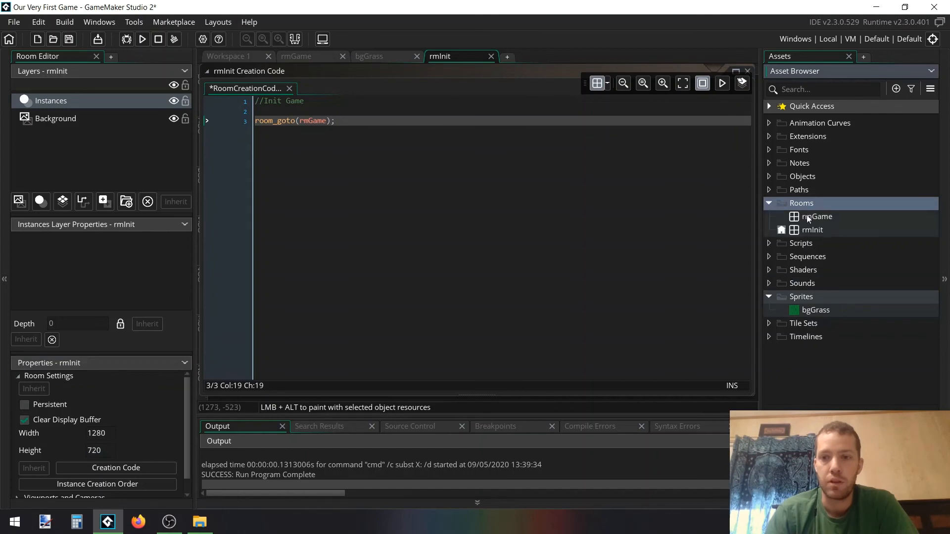
double_click(807, 218)
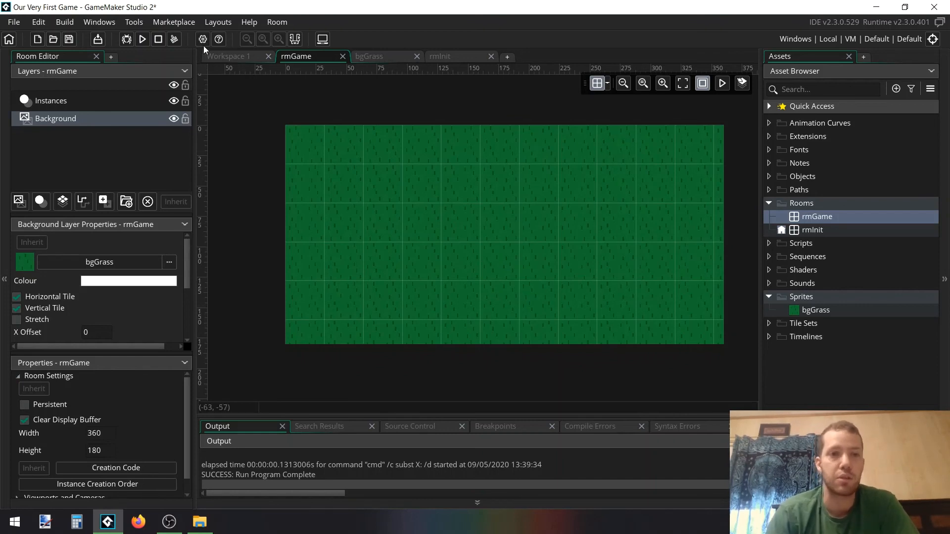
click(142, 40)
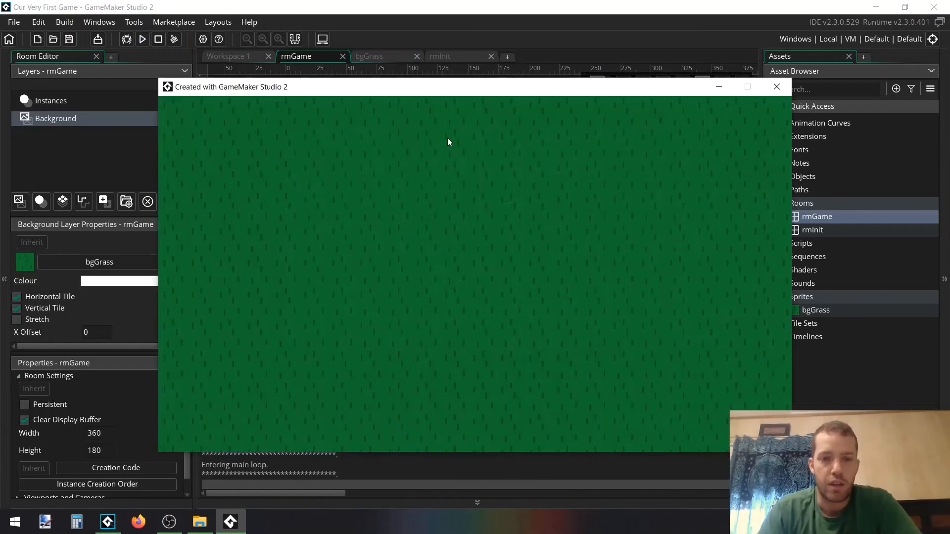
mouse_move(467, 85)
mouse_down()
mouse_move(471, 107)
mouse_move(517, 79)
mouse_move(437, 53)
mouse_move(462, 144)
mouse_move(529, 89)
mouse_move(469, 58)
mouse_move(471, 92)
mouse_up()
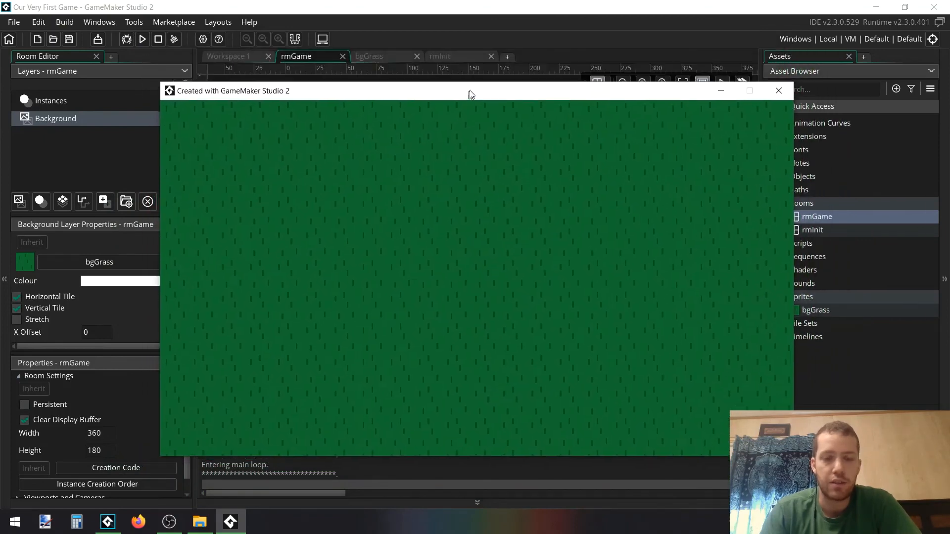